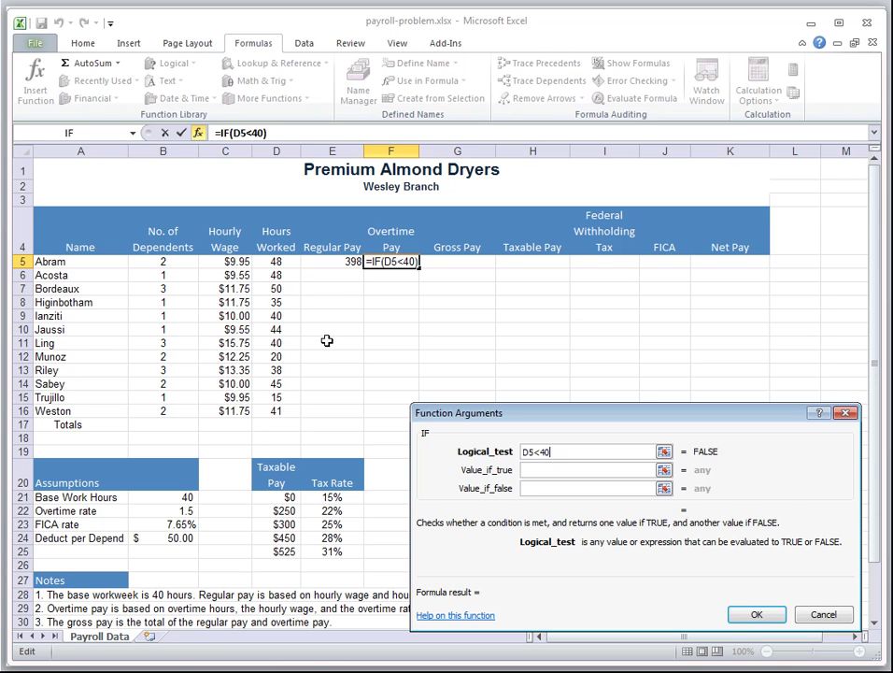
- Set the IF function's value if true to 0 and change its logical test to D5<$B$21
{"action": "left_click", "coordinate": [538, 472]}
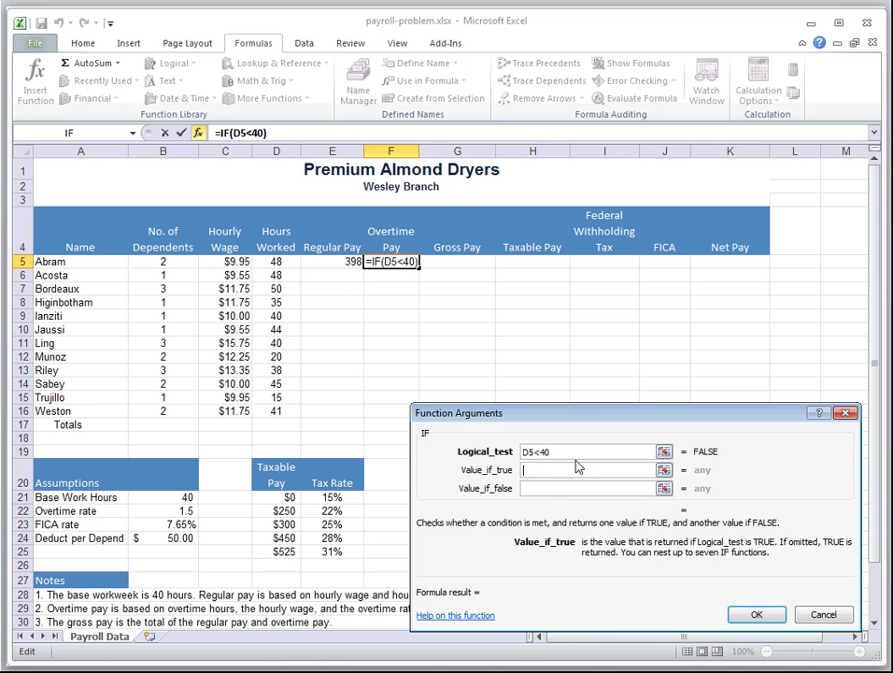
{"action": "type", "text": "0"}
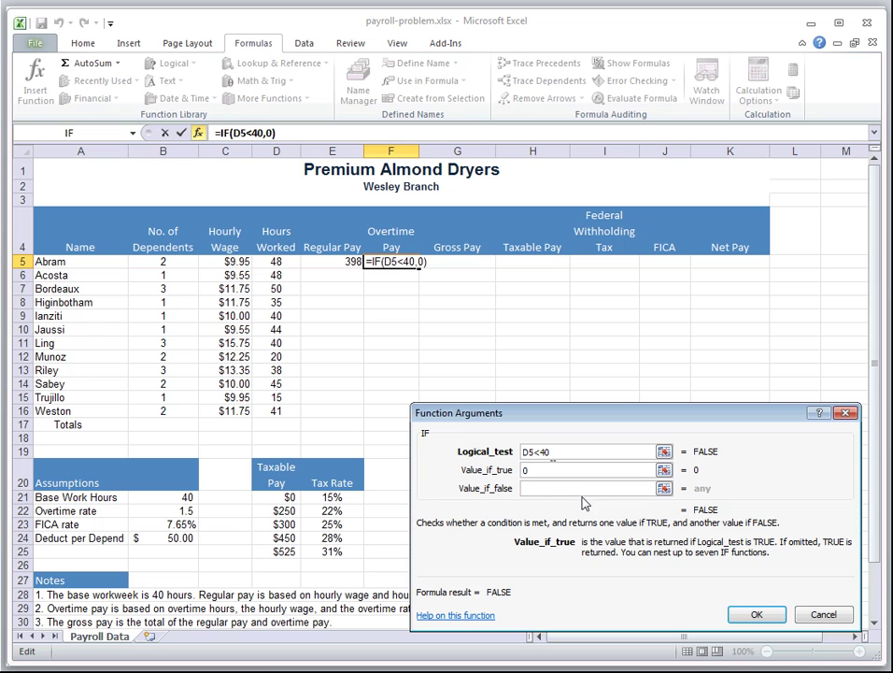
{"action": "left_click", "coordinate": [533, 488]}
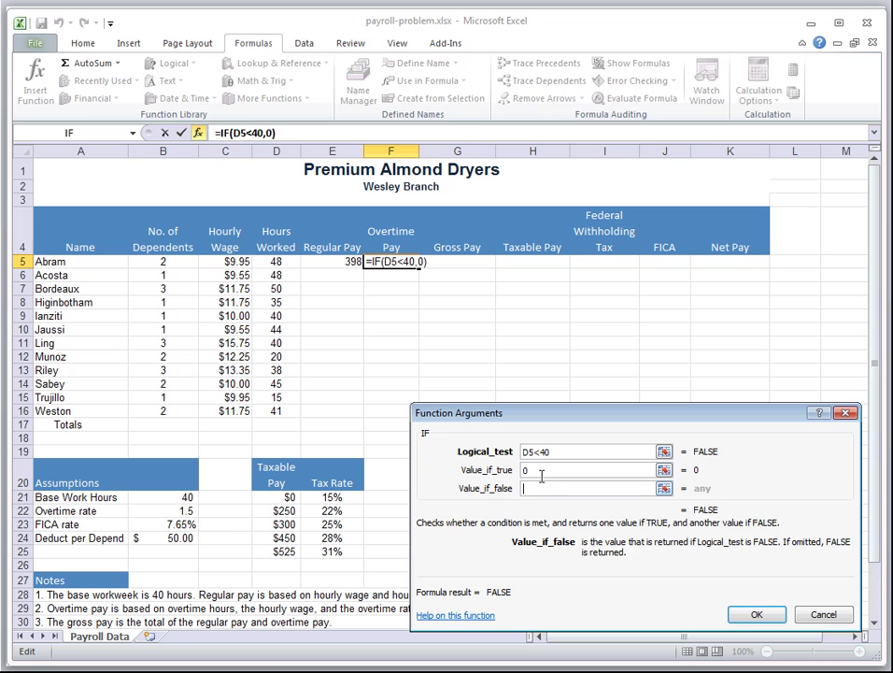
{"action": "left_click", "coordinate": [562, 452]}
{"action": "key", "text": "BackSpace"}
{"action": "key", "text": "BackSpace"}
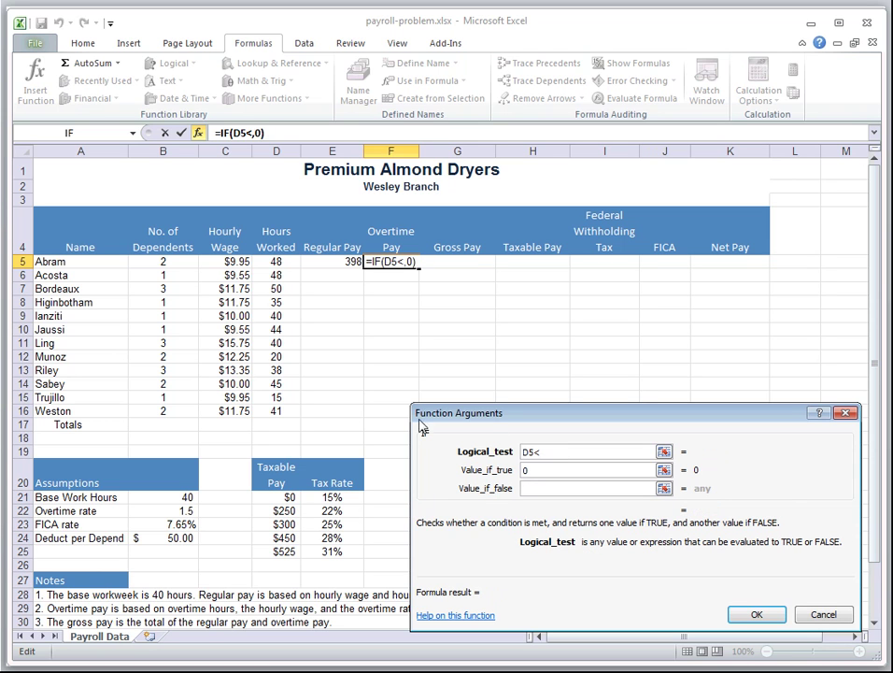
{"action": "left_click", "coordinate": [183, 498]}
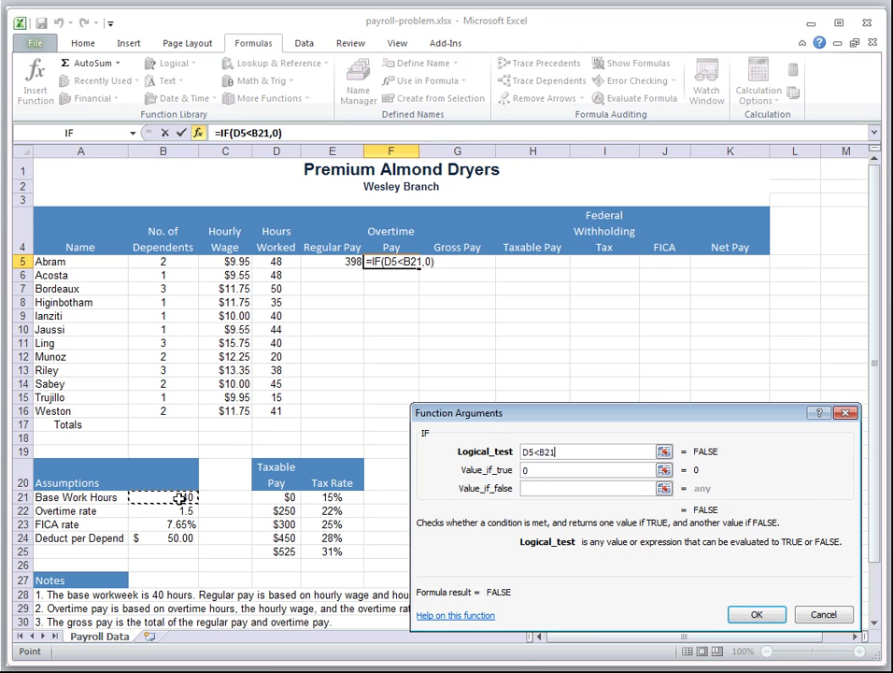
{"action": "key", "text": "F4"}
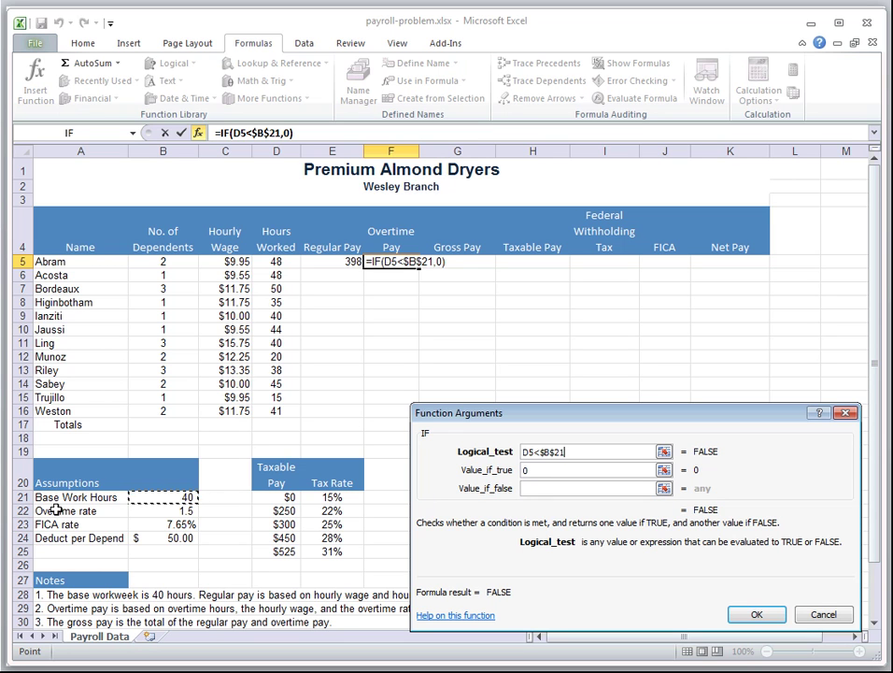
- Start the IF function's value if false with the overtime hours expression (D5-$B$21)
{"action": "left_click", "coordinate": [529, 487]}
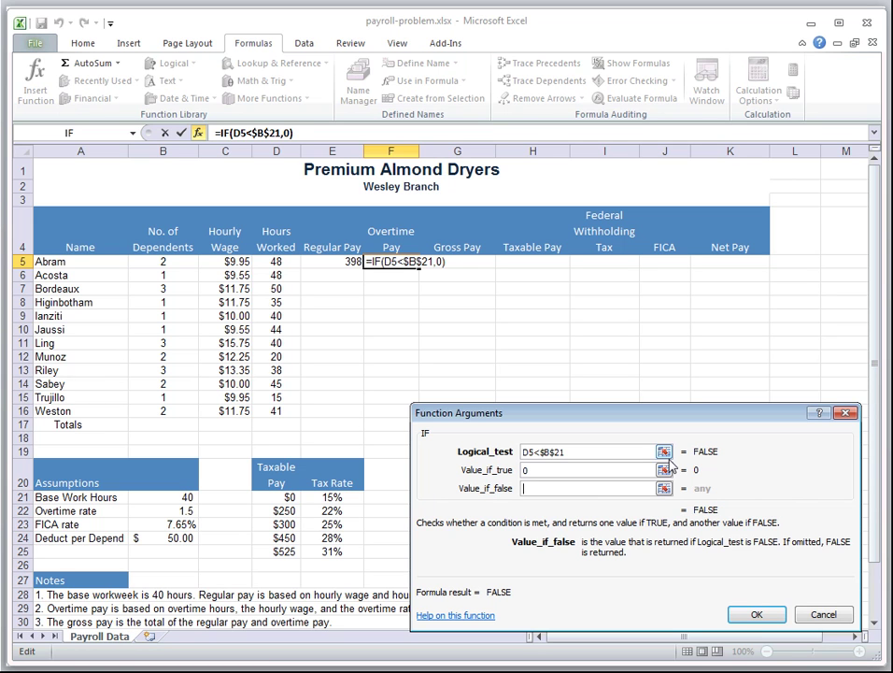
{"action": "type", "text": "("}
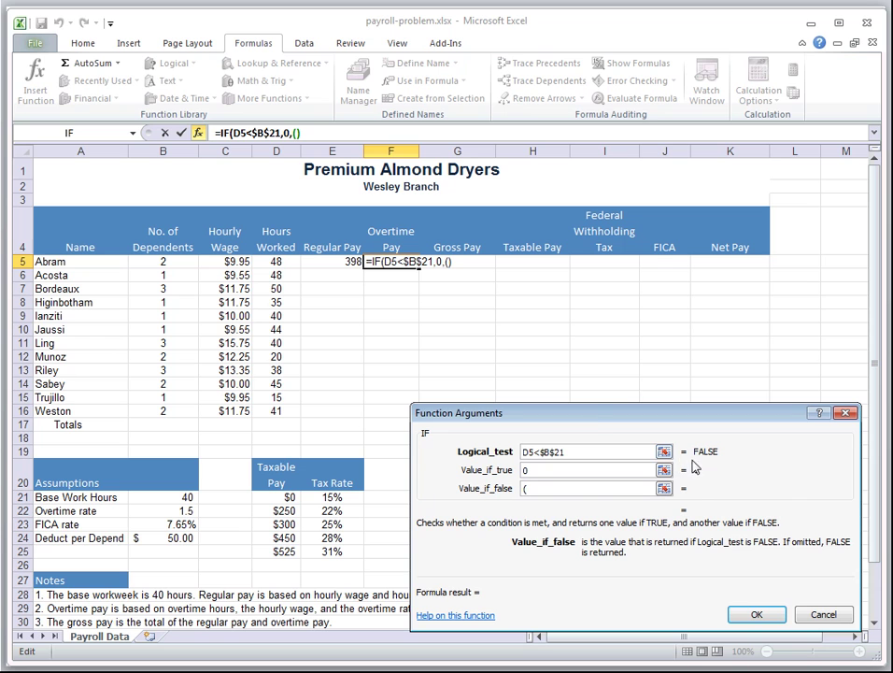
{"action": "left_click", "coordinate": [280, 262]}
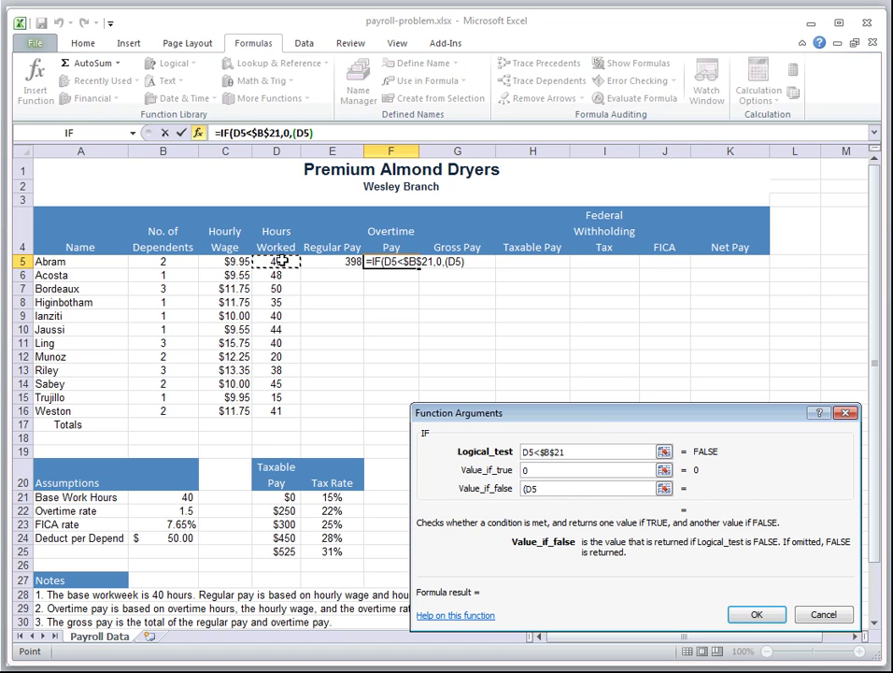
{"action": "type", "text": "-"}
{"action": "left_click", "coordinate": [172, 498]}
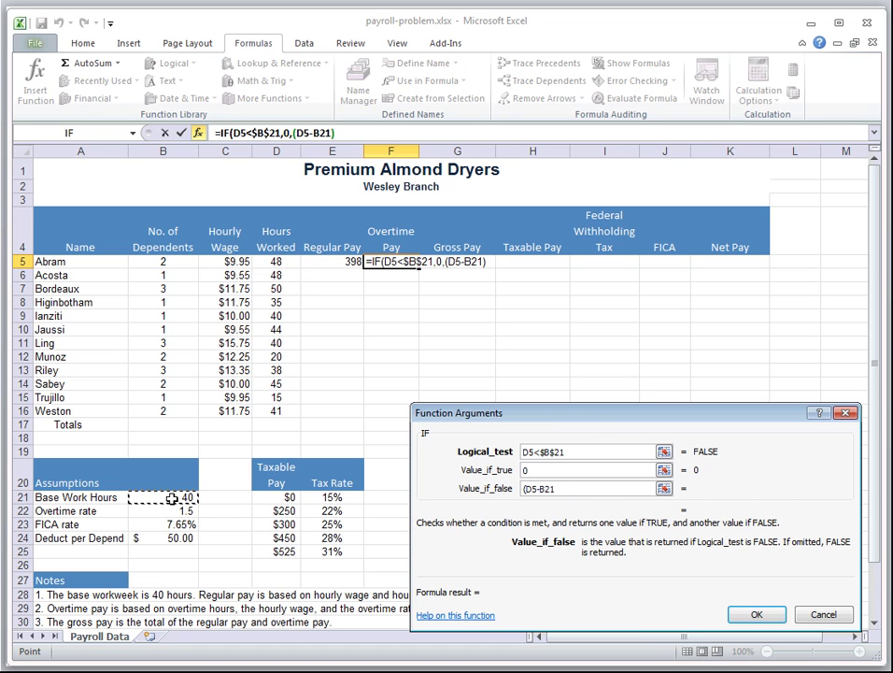
{"action": "key", "text": "F4"}
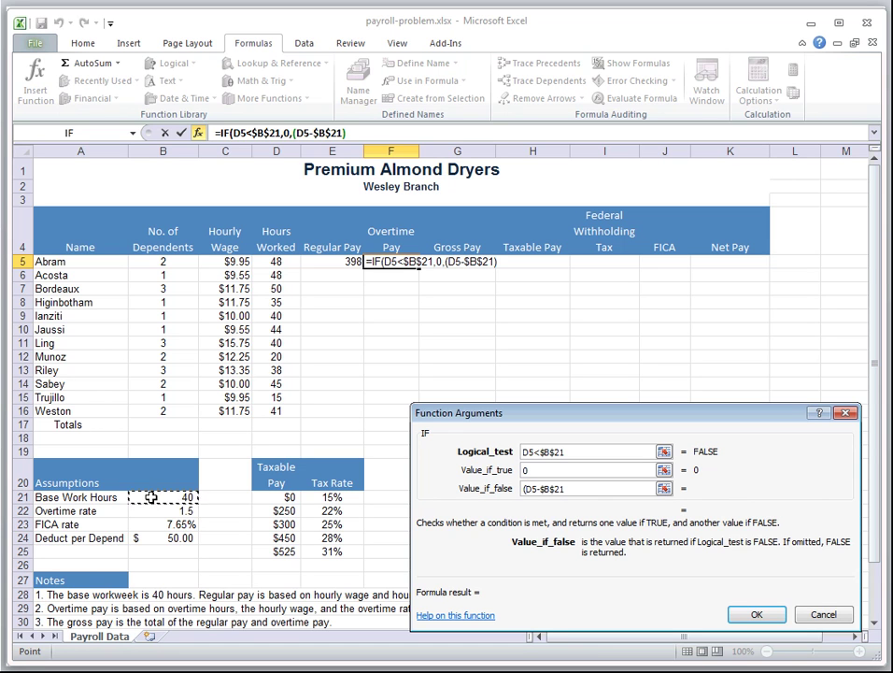
{"action": "type", "text": ")"}
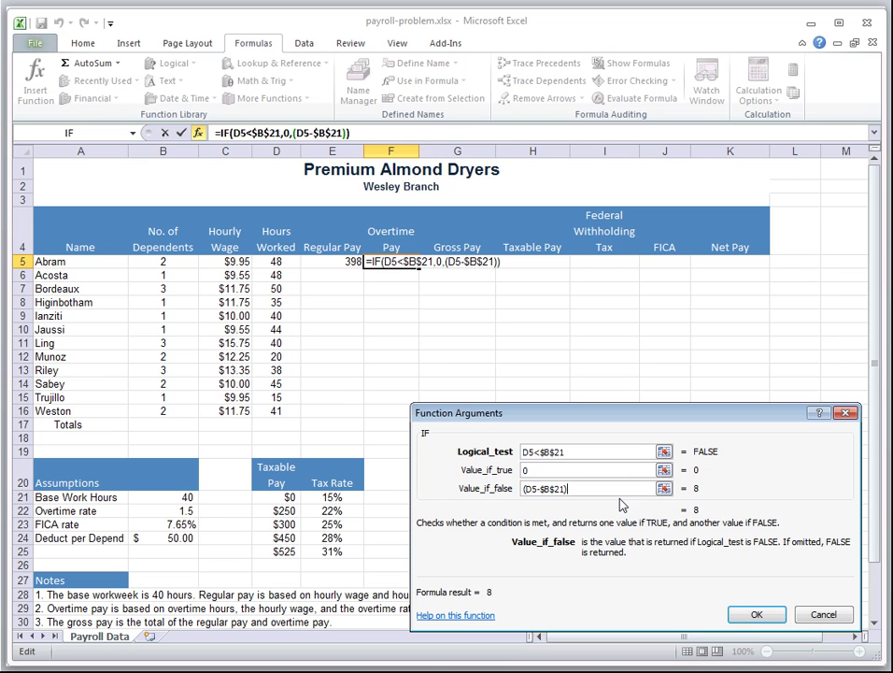
- Multiply the value-if-false expression by C5 and the absolute reference $B$22, and apply the IF function to the Overtime Pay cell
{"action": "type", "text": "*"}
{"action": "left_click", "coordinate": [225, 261]}
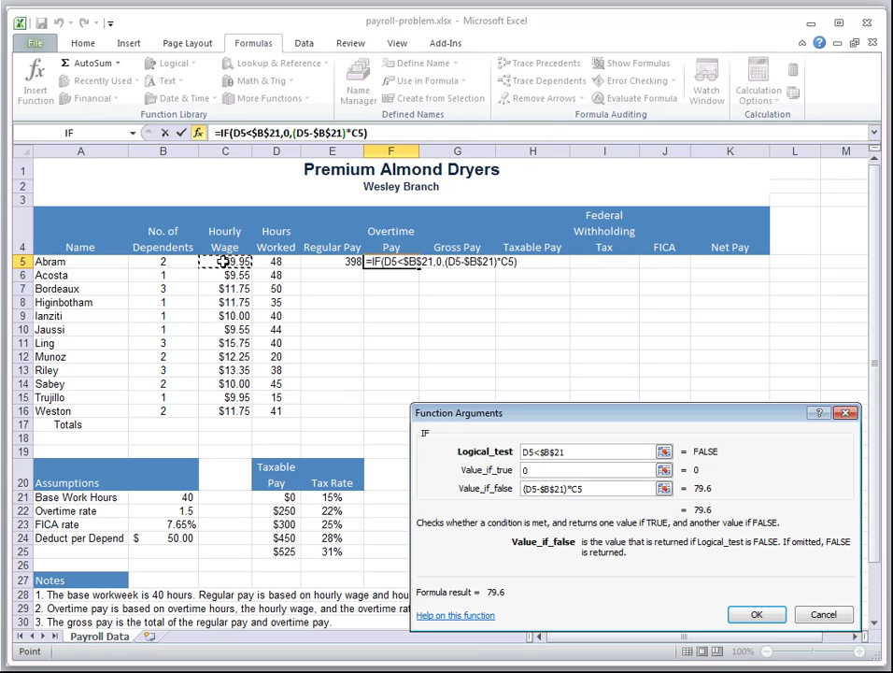
{"action": "type", "text": "*"}
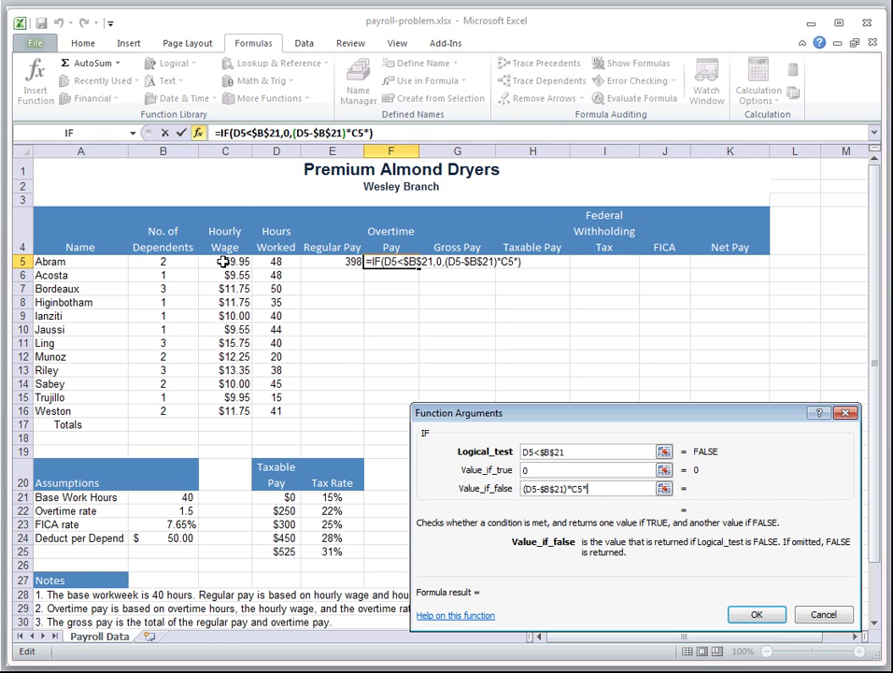
{"action": "left_click", "coordinate": [185, 510]}
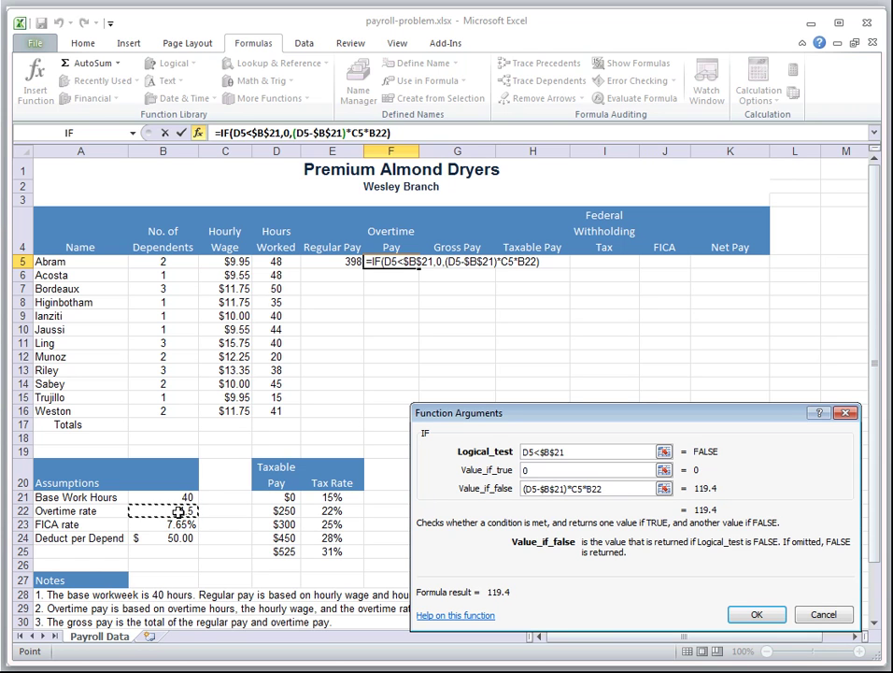
{"action": "key", "text": "F4"}
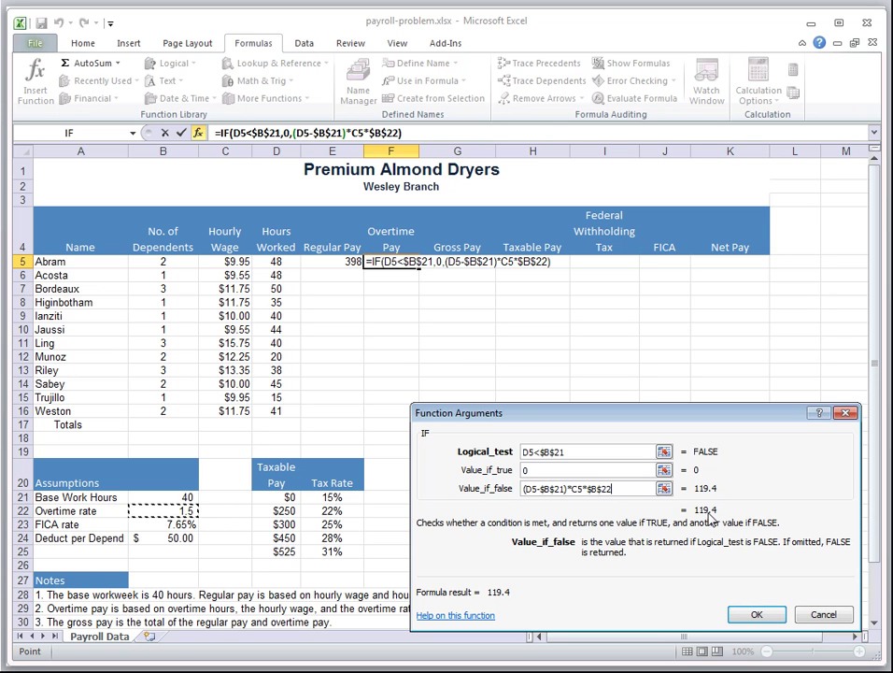
{"action": "left_click", "coordinate": [759, 618]}
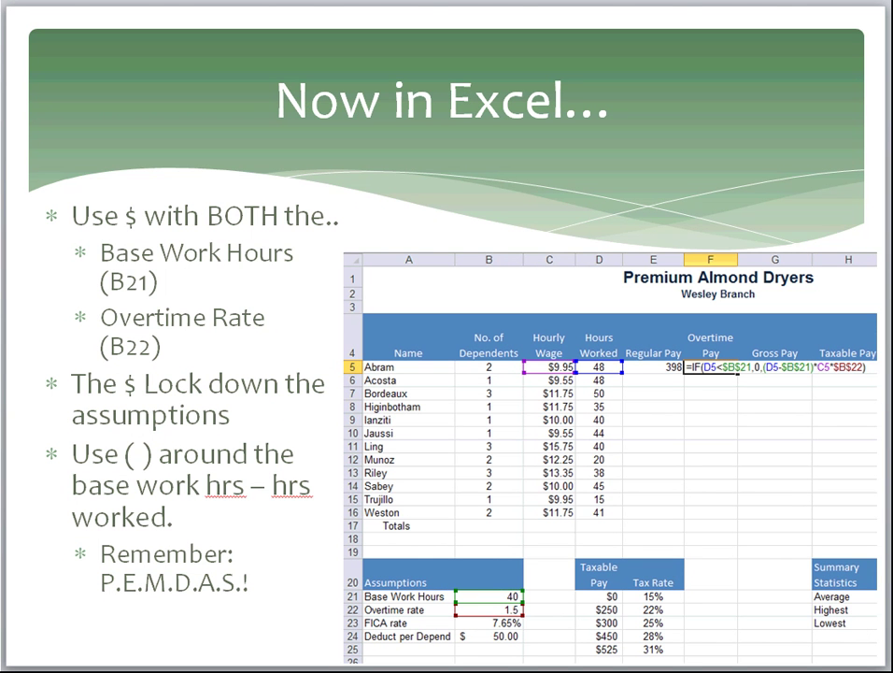
{"action": "key", "text": "Right"}
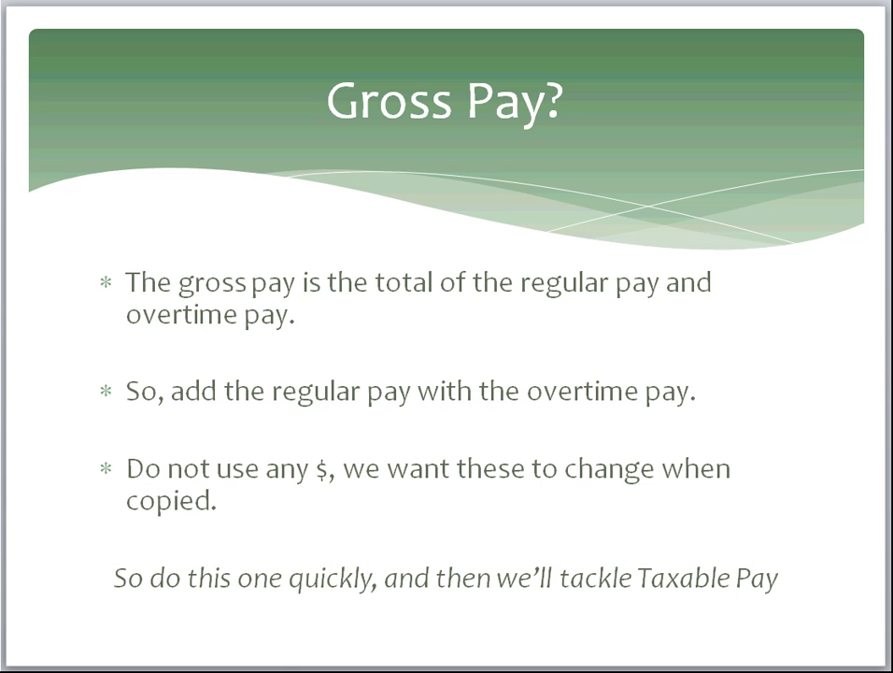
- Switch to the payroll-problem.xlsx workbook and enter the formula =E5+F5 in Gross Pay cell G5
{"action": "mouse_move", "coordinate": [202, 665]}
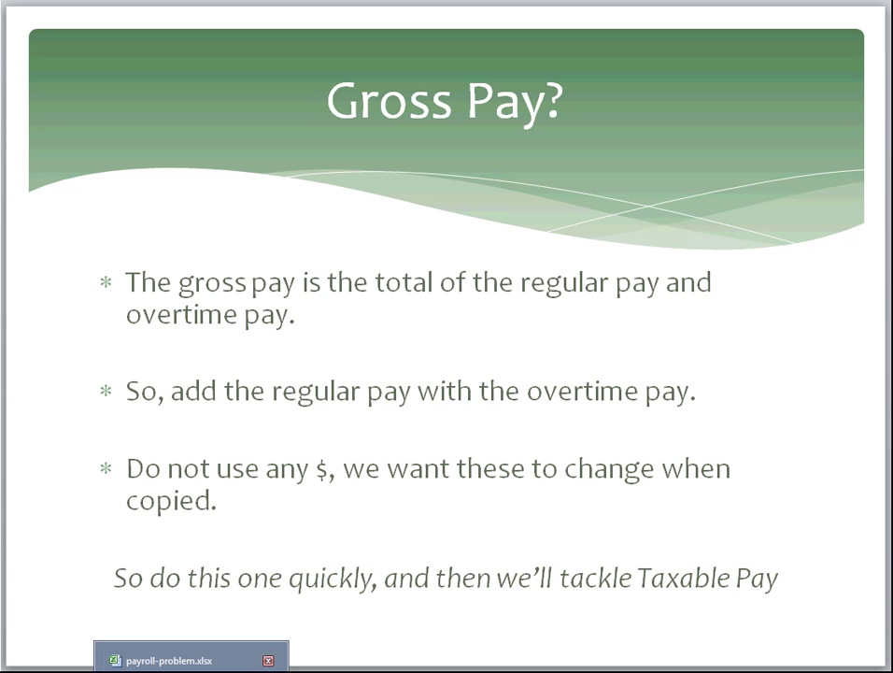
{"action": "left_click", "coordinate": [202, 662]}
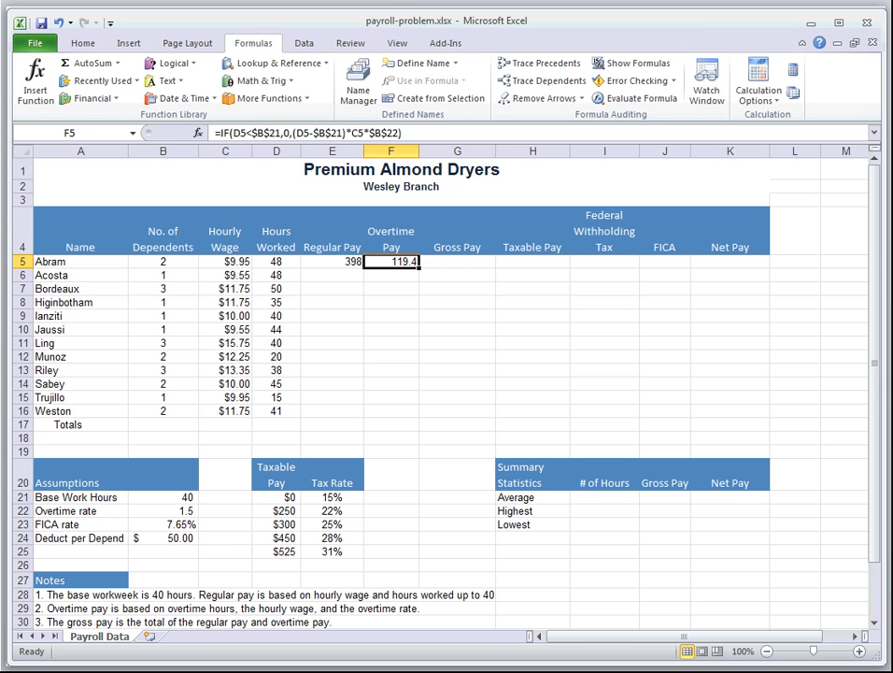
{"action": "left_click", "coordinate": [455, 262]}
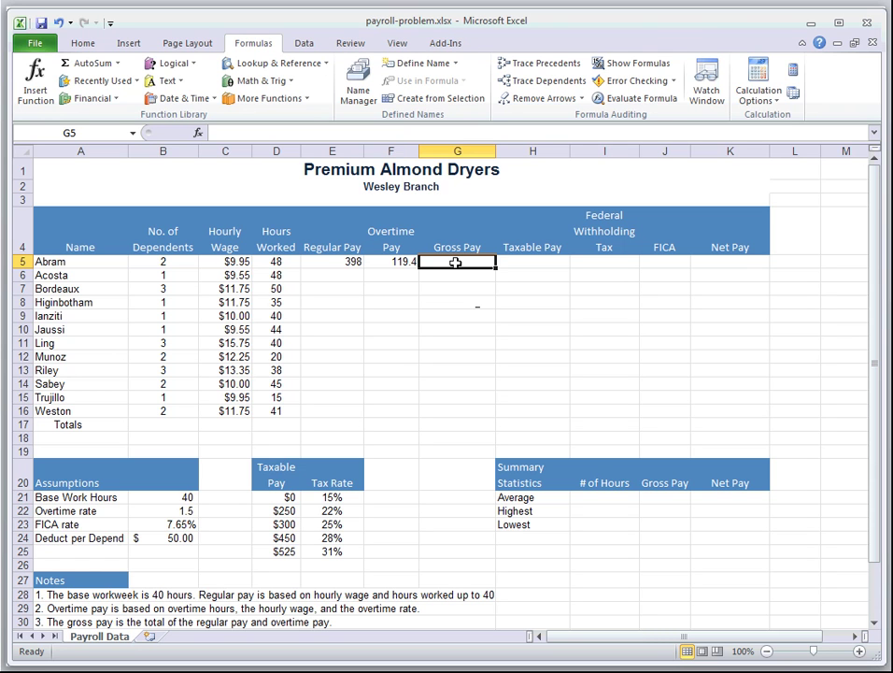
{"action": "type", "text": "="}
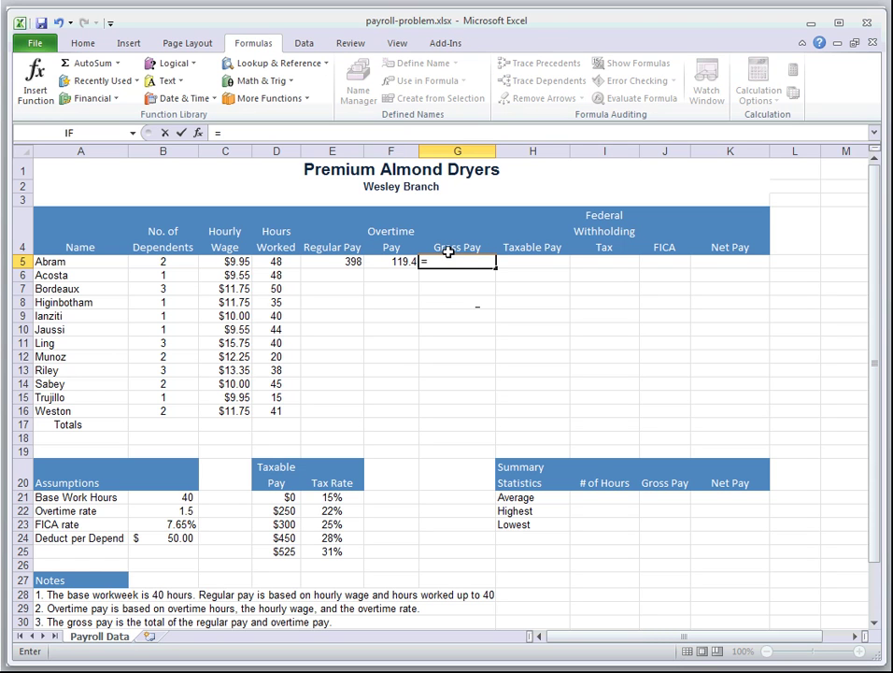
{"action": "left_click", "coordinate": [346, 263]}
{"action": "type", "text": "+"}
{"action": "left_click", "coordinate": [392, 262]}
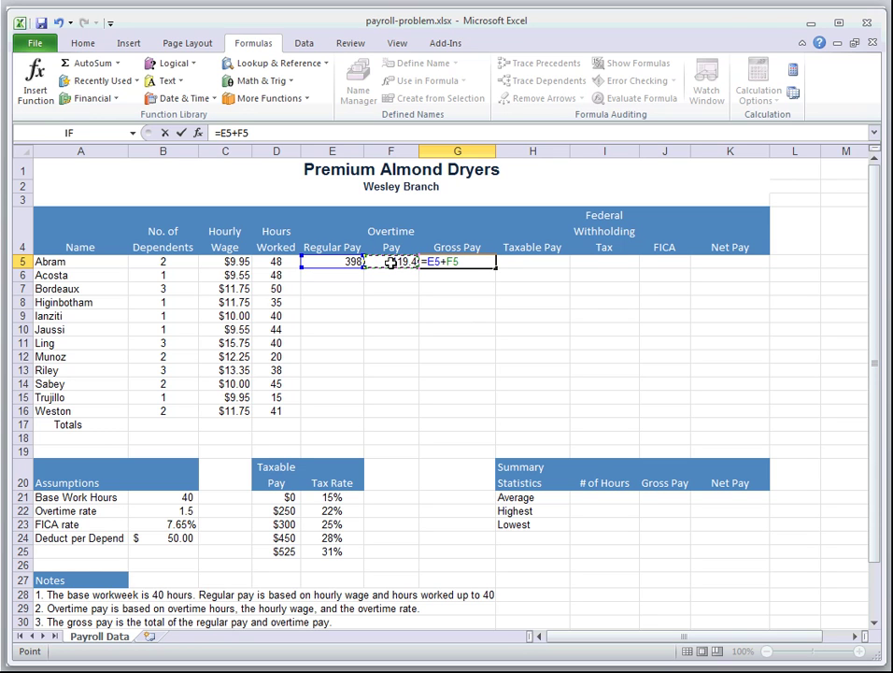
{"action": "key", "text": "Return"}
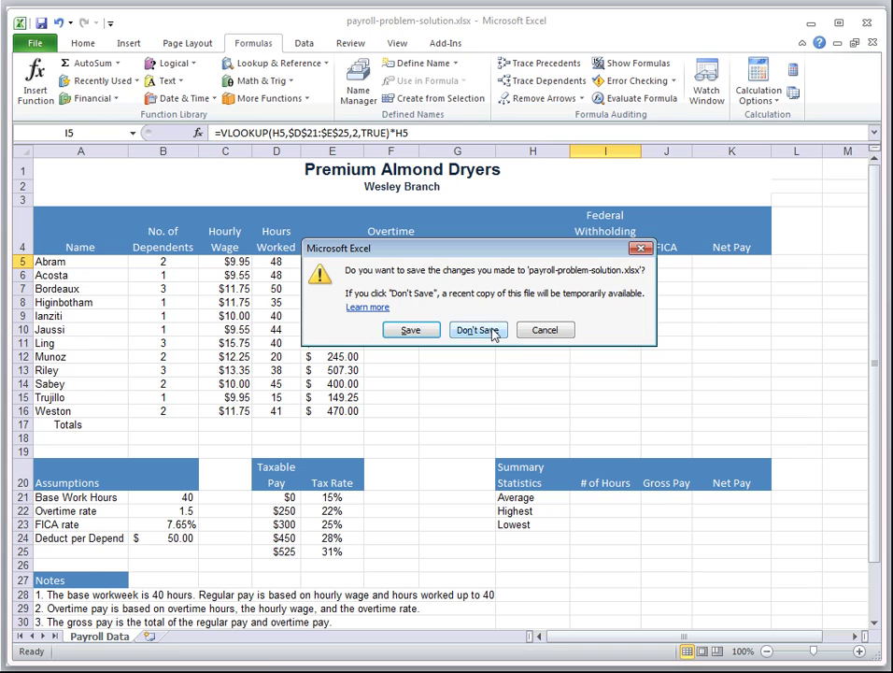
- Close payroll-problem-solution.xlsx without saving its changes and select Taxable Pay cell H5 in payroll-problem.xlsx
{"action": "left_click", "coordinate": [487, 335]}
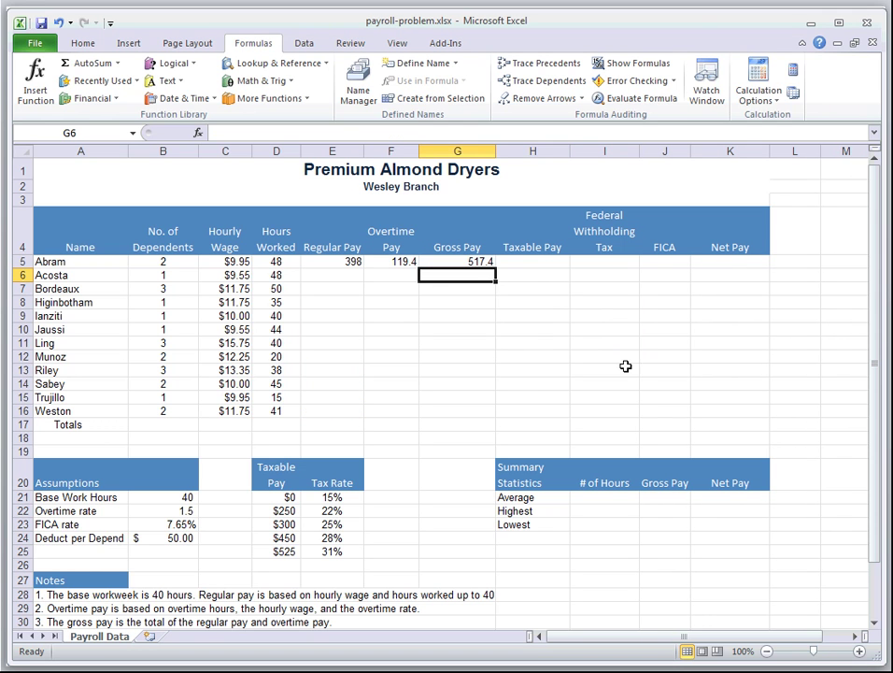
{"action": "left_click", "coordinate": [538, 265]}
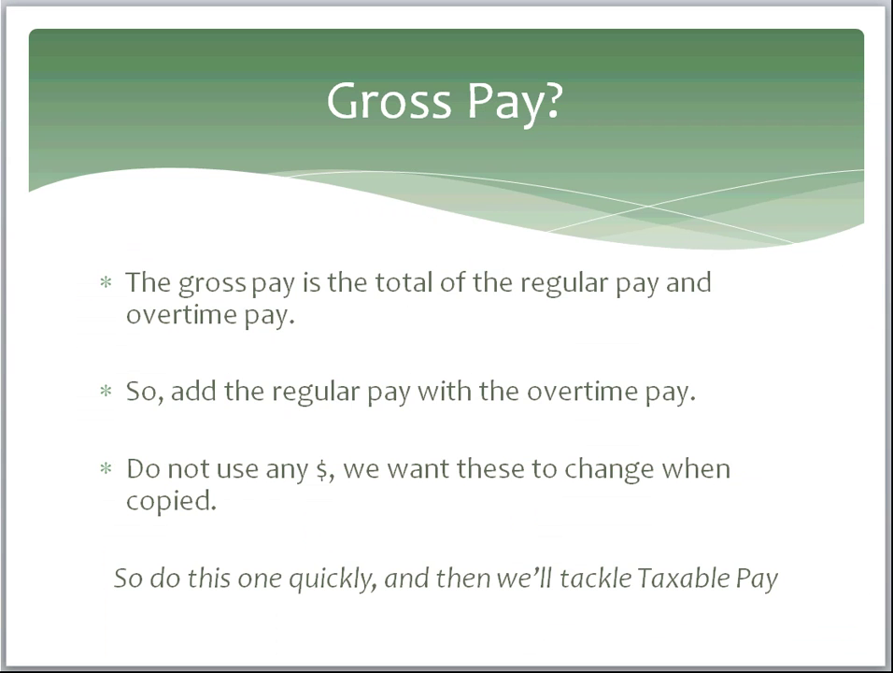
{"action": "key", "text": "Right"}
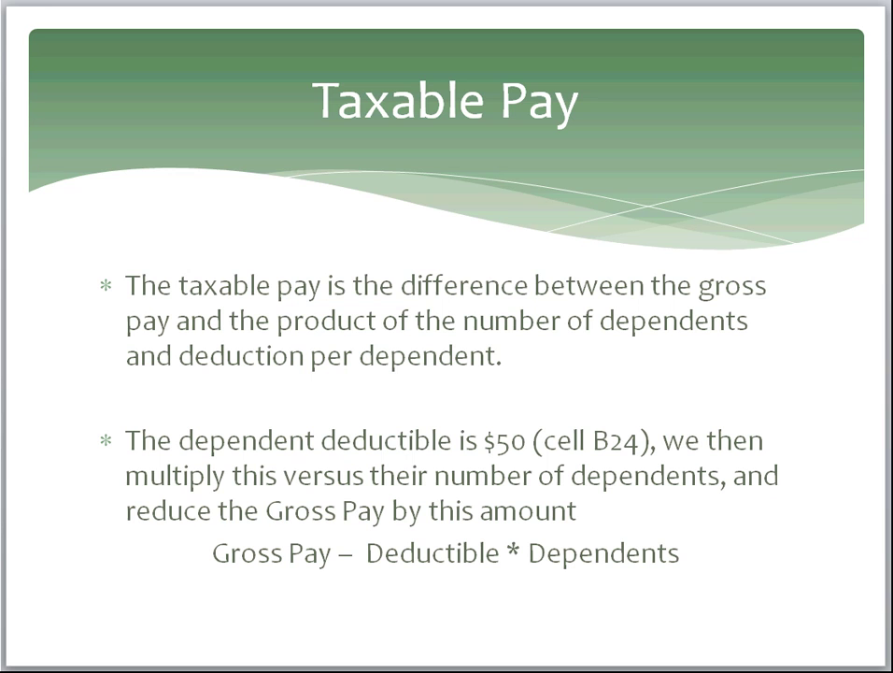
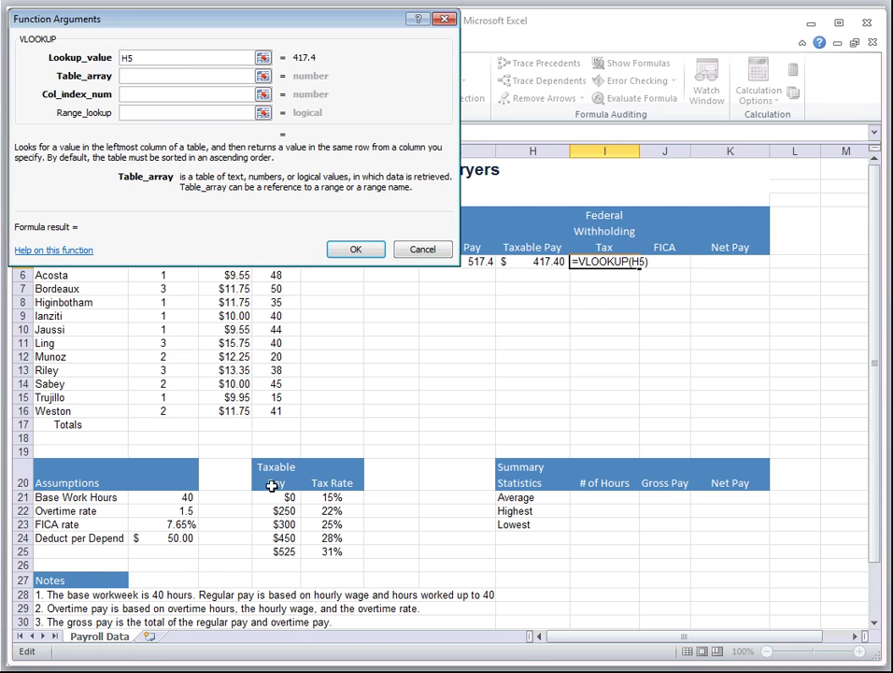
- Complete the VLOOKUP in Federal Withholding Tax cell I5 with table array $D$21:$E$25, column index 2 and range lookup TRUE
{"action": "left_click_drag", "start_coordinate": [293, 498], "coordinate": [334, 554]}
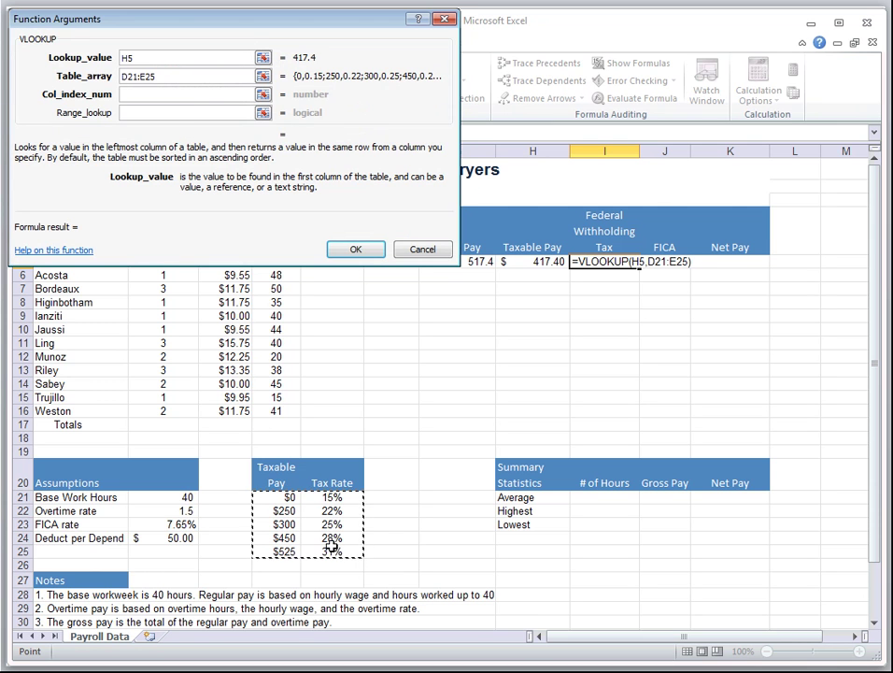
{"action": "key", "text": "F4"}
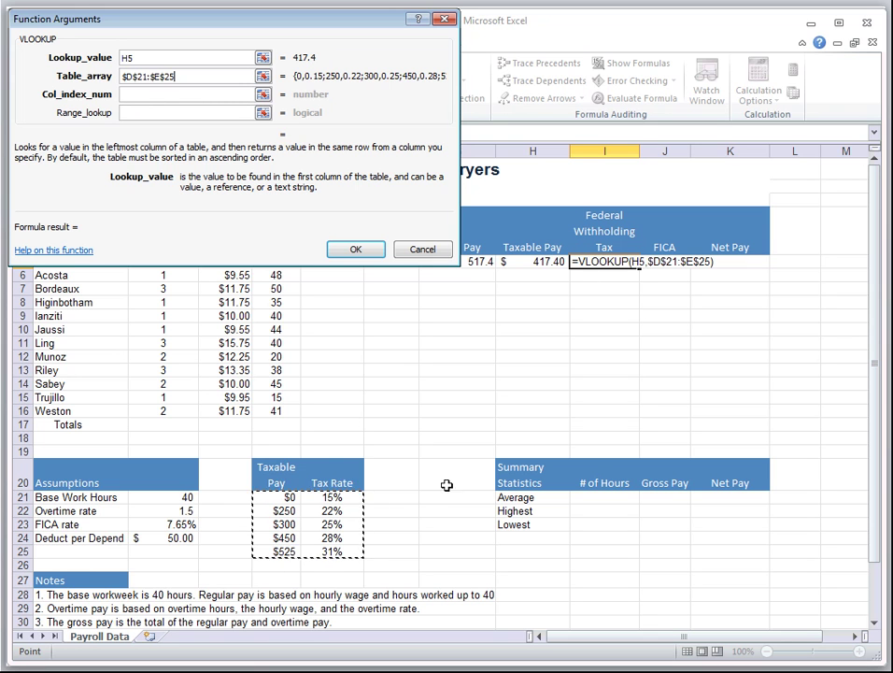
{"action": "left_click", "coordinate": [135, 94]}
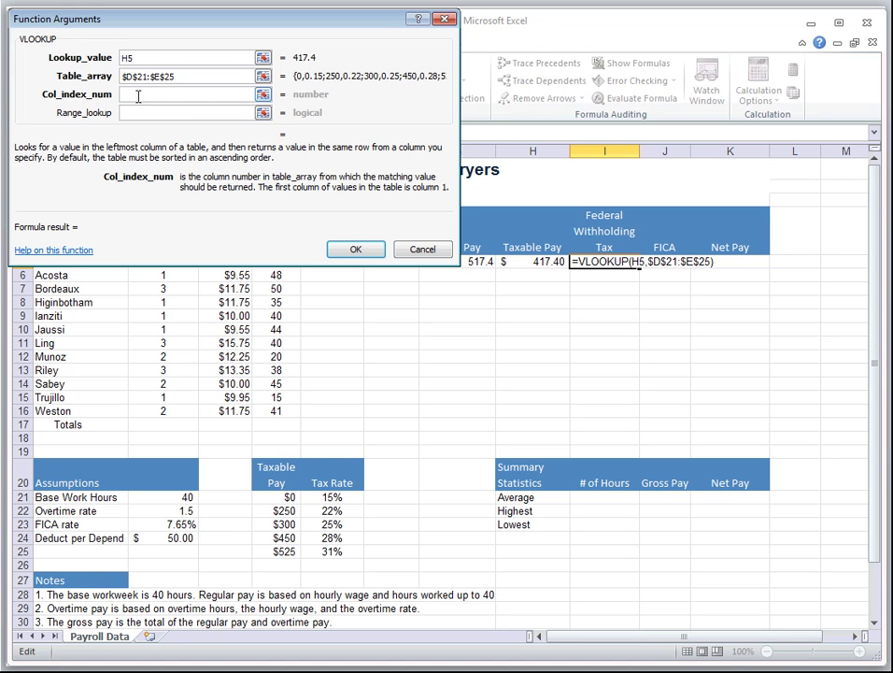
{"action": "type", "text": "2"}
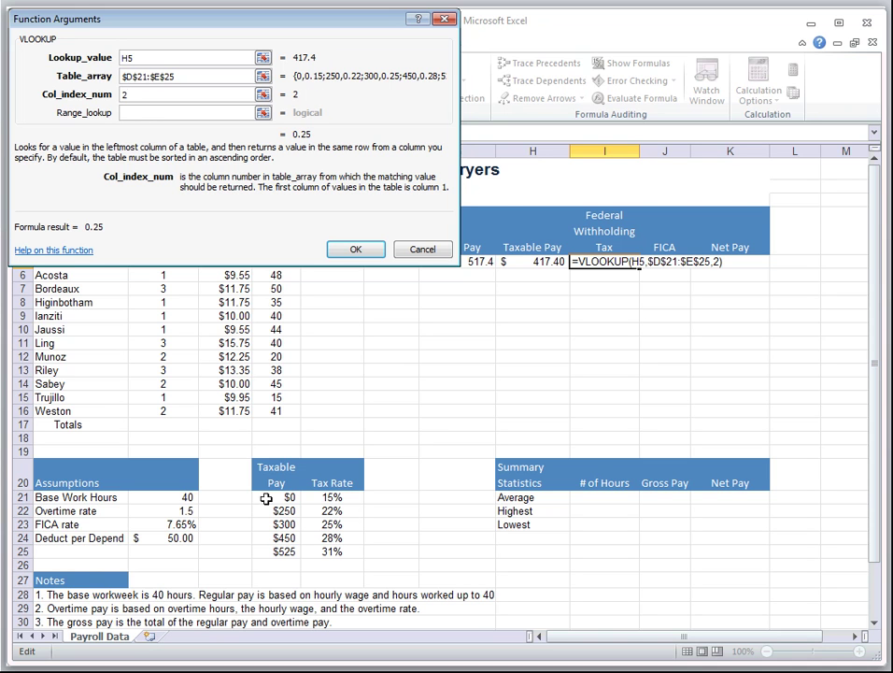
{"action": "left_click", "coordinate": [140, 113]}
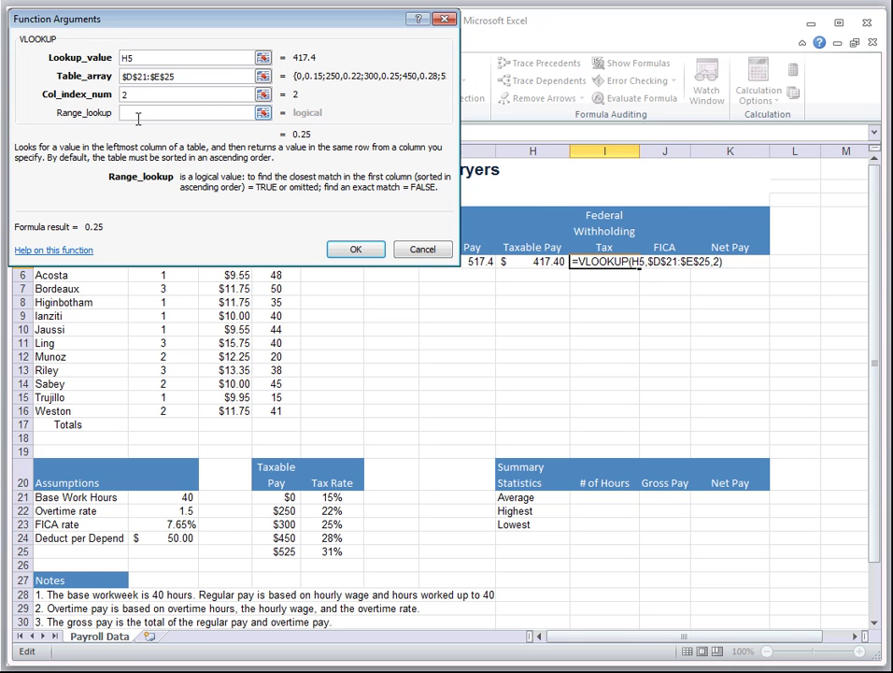
{"action": "type", "text": "True"}
{"action": "left_click", "coordinate": [359, 250]}
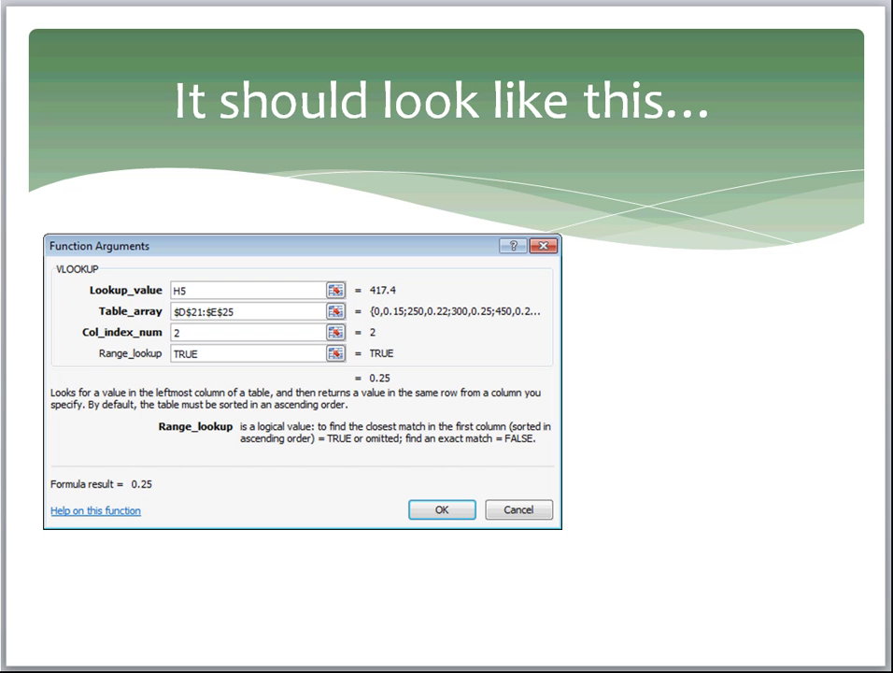
{"action": "key", "text": "Right"}
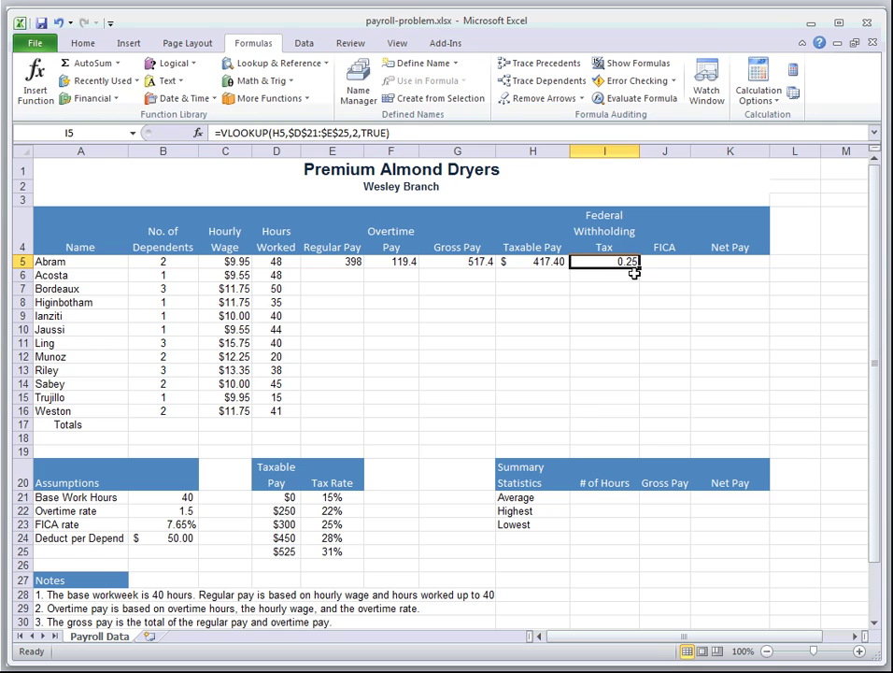
- Multiply the VLOOKUP result in Federal Withholding Tax cell I5 by Taxable Pay cell H5
{"action": "left_click", "coordinate": [407, 131]}
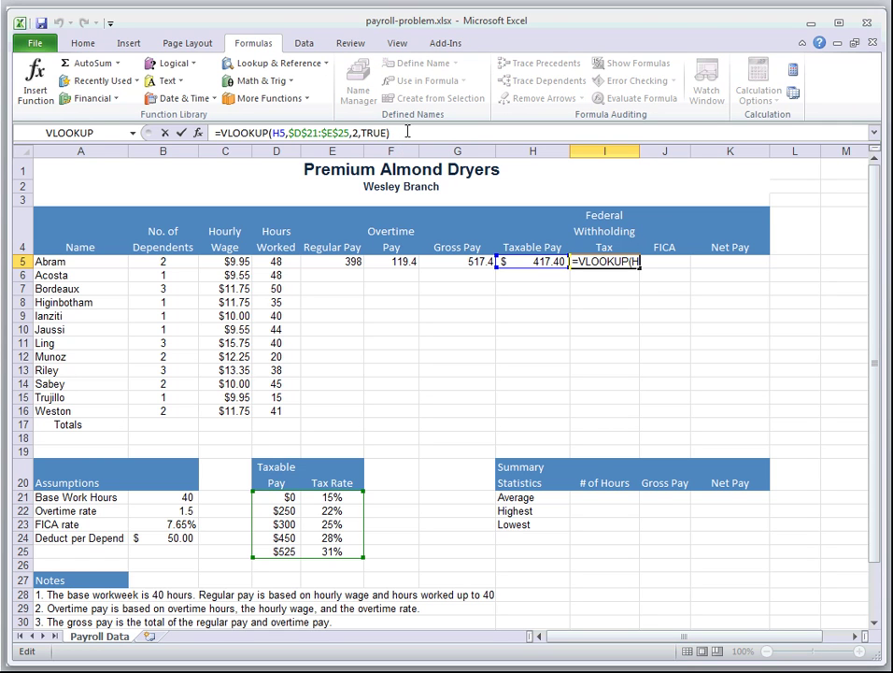
{"action": "type", "text": "*"}
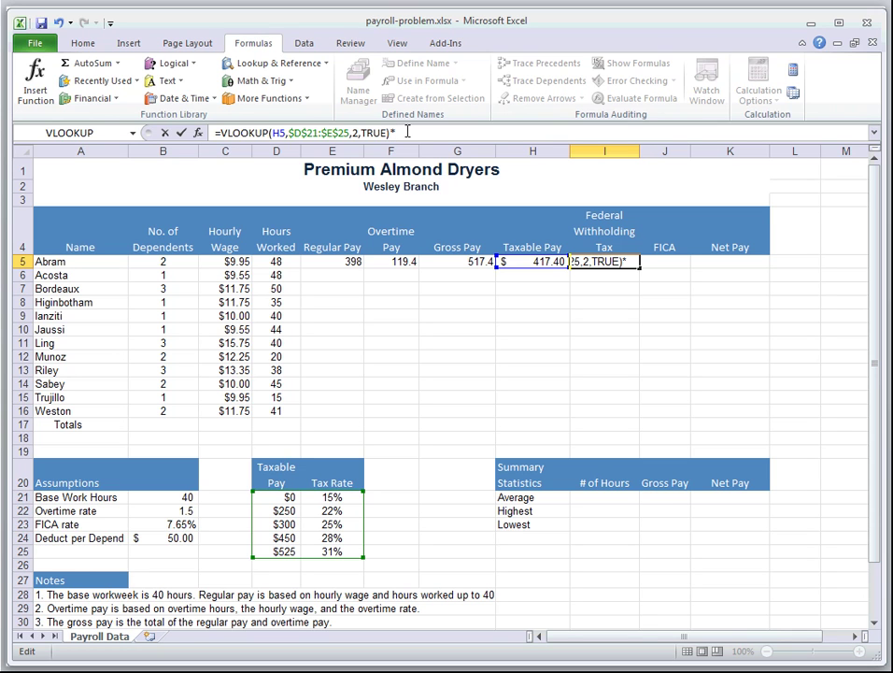
{"action": "left_click", "coordinate": [536, 262]}
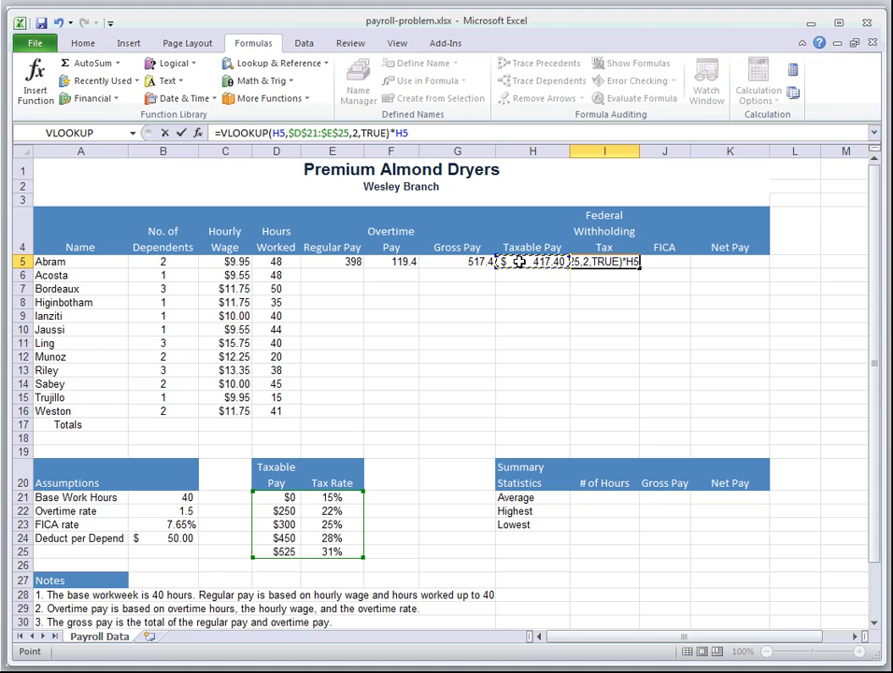
{"action": "key", "text": "Return"}
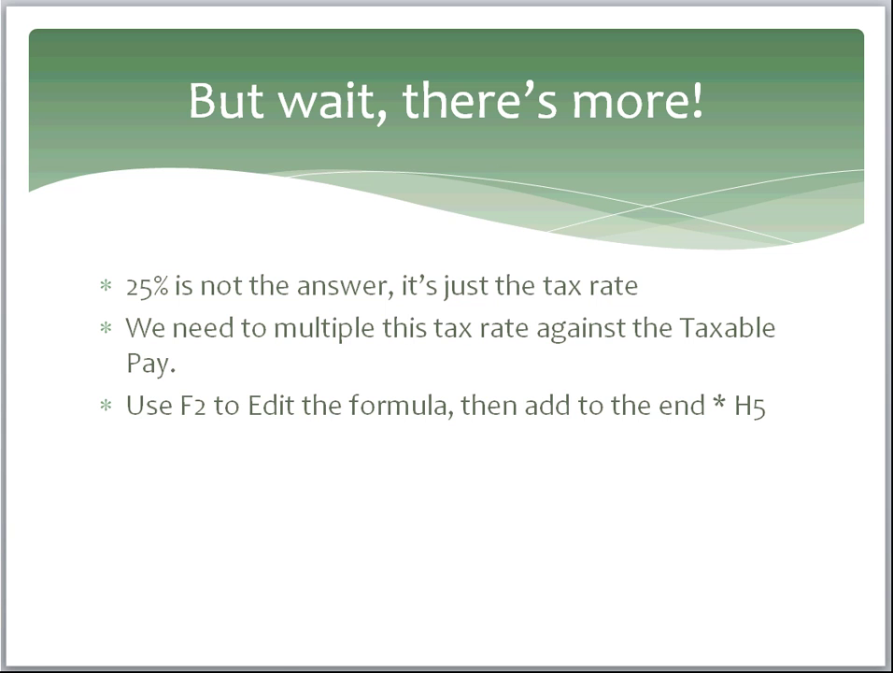
{"action": "key", "text": "Right"}
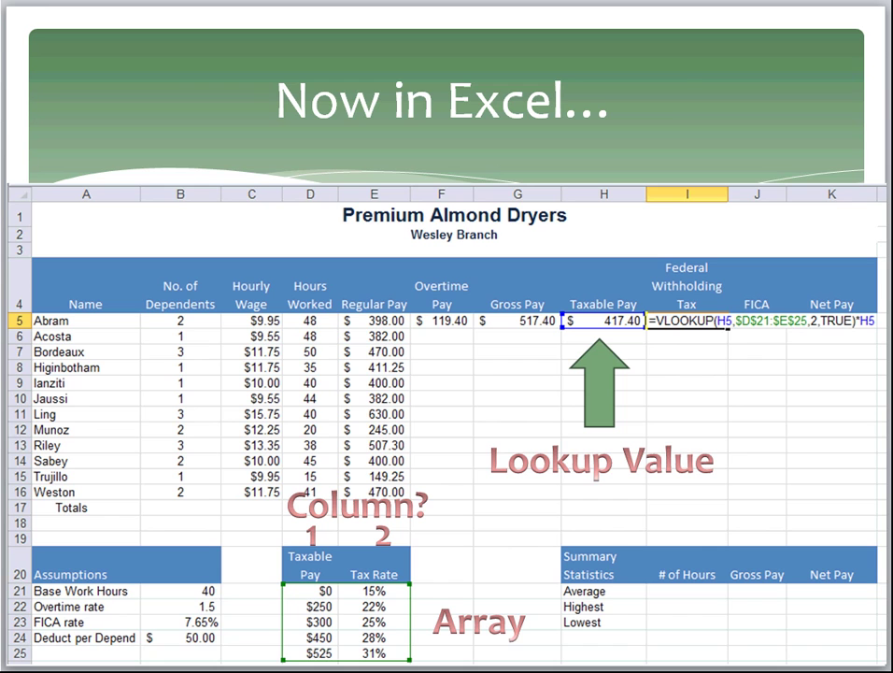
{"action": "key", "text": "Right"}
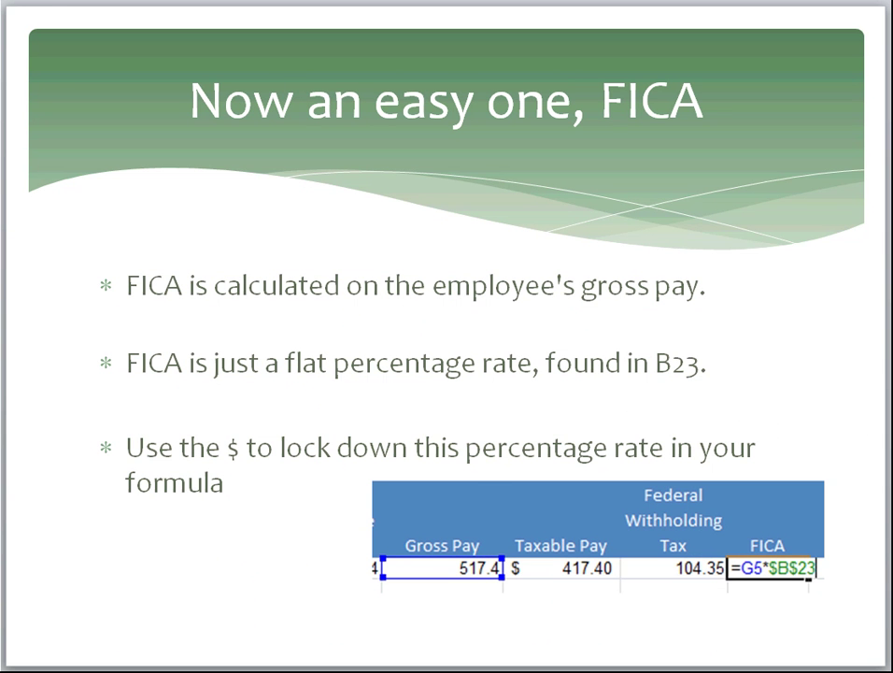
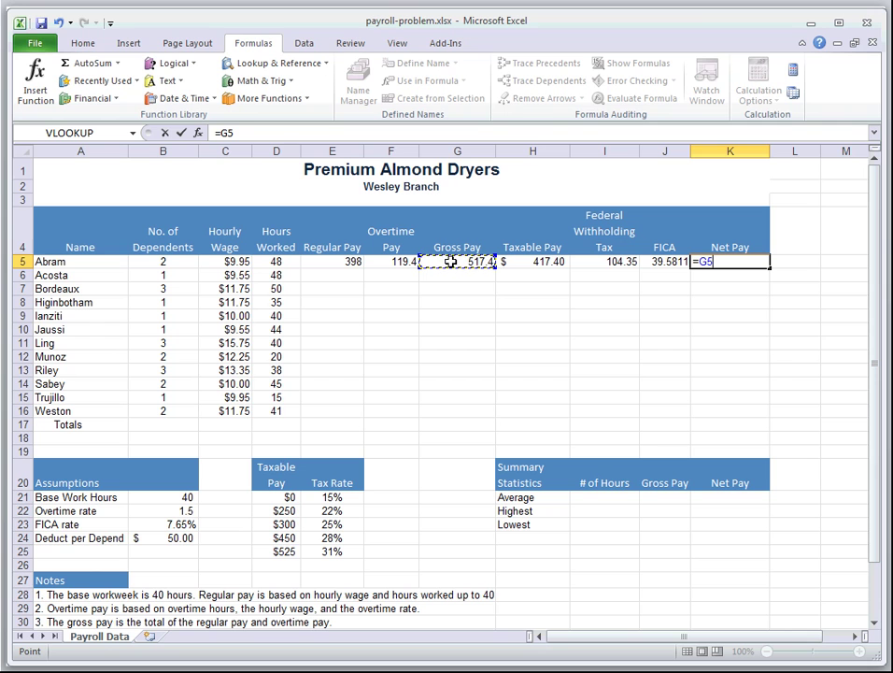
- Complete the Net Pay formula in K5 as =G5-I5-J5, subtracting federal withholding tax and FICA from gross pay
{"action": "left_click", "coordinate": [631, 262]}
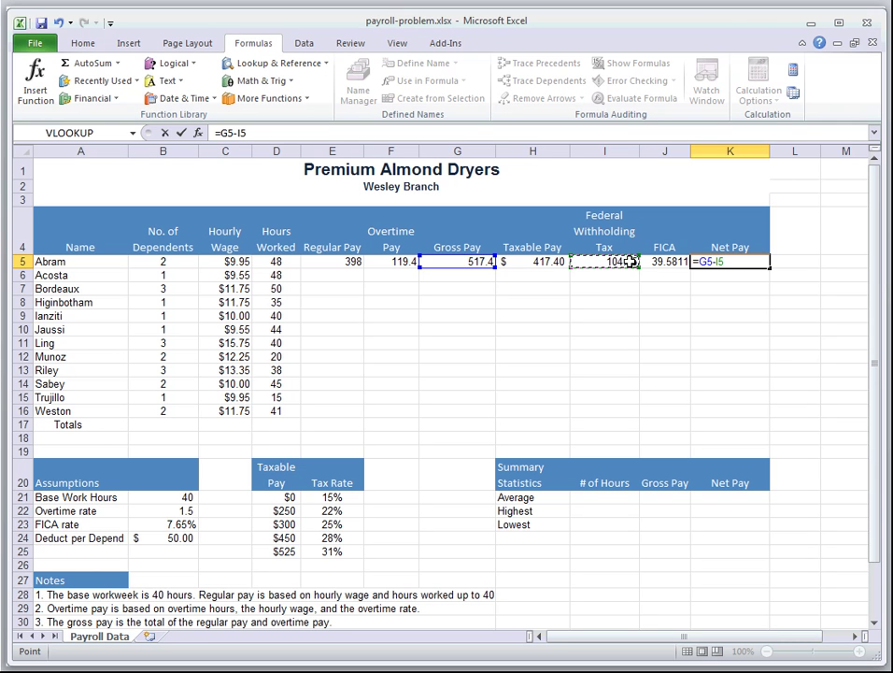
{"action": "type", "text": "-"}
{"action": "left_click", "coordinate": [678, 262]}
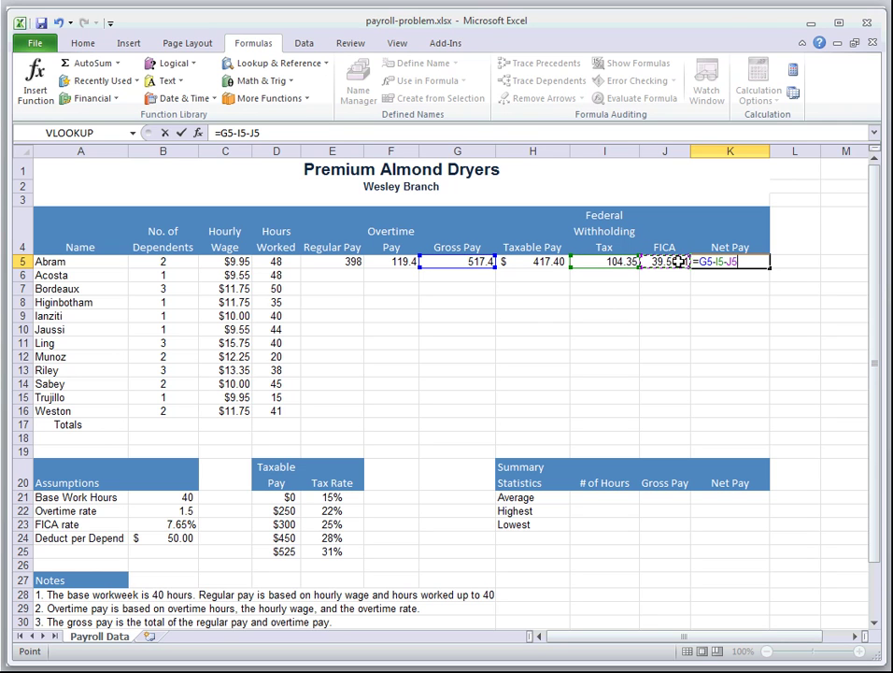
{"action": "key", "text": "Return"}
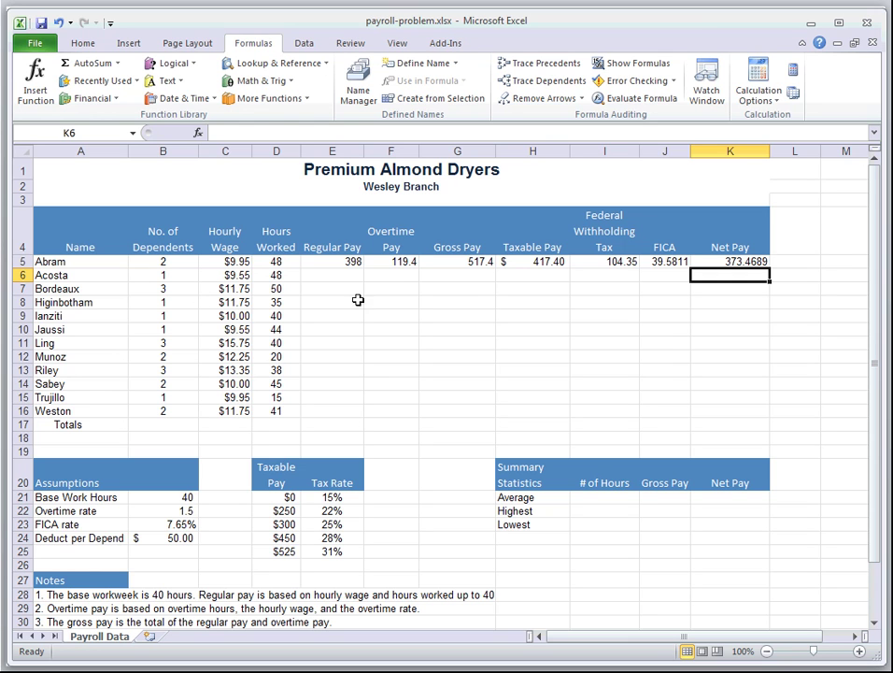
- Format the first employee's calculated pay cells E5:K5 with the Accounting number format
{"action": "left_click_drag", "start_coordinate": [363, 262], "coordinate": [709, 271]}
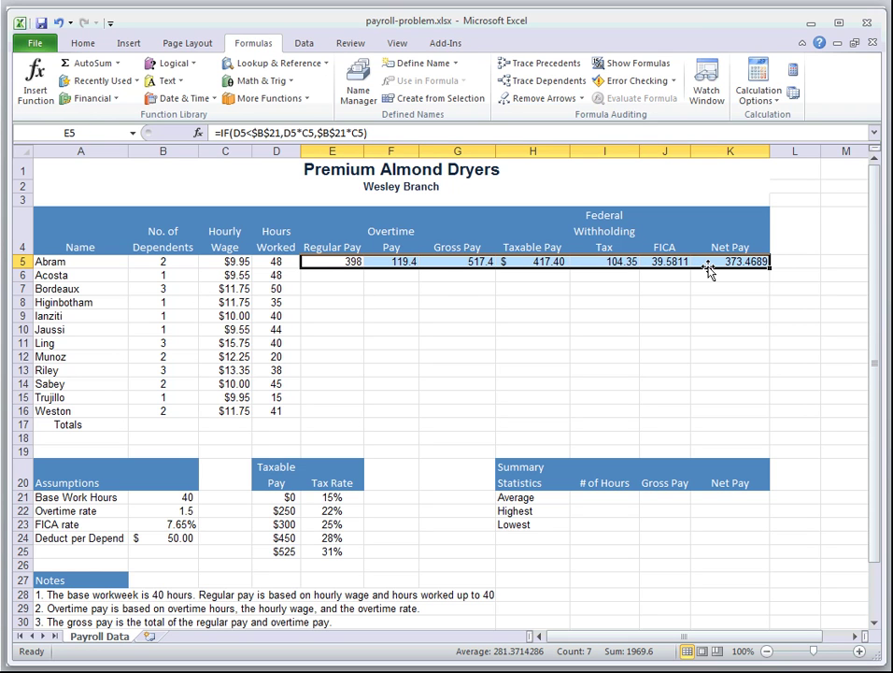
{"action": "left_click", "coordinate": [80, 44]}
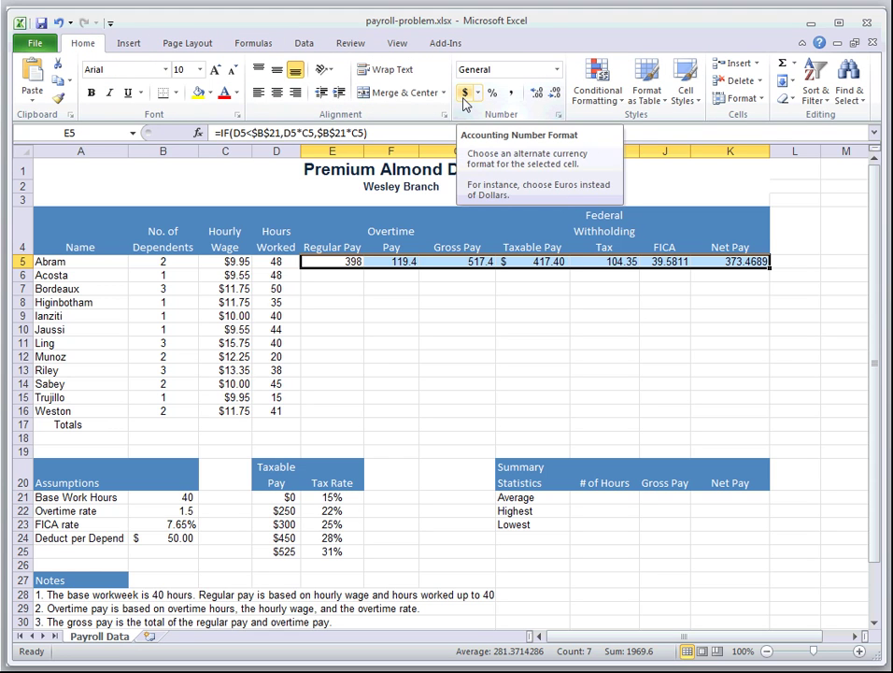
{"action": "left_click", "coordinate": [557, 70]}
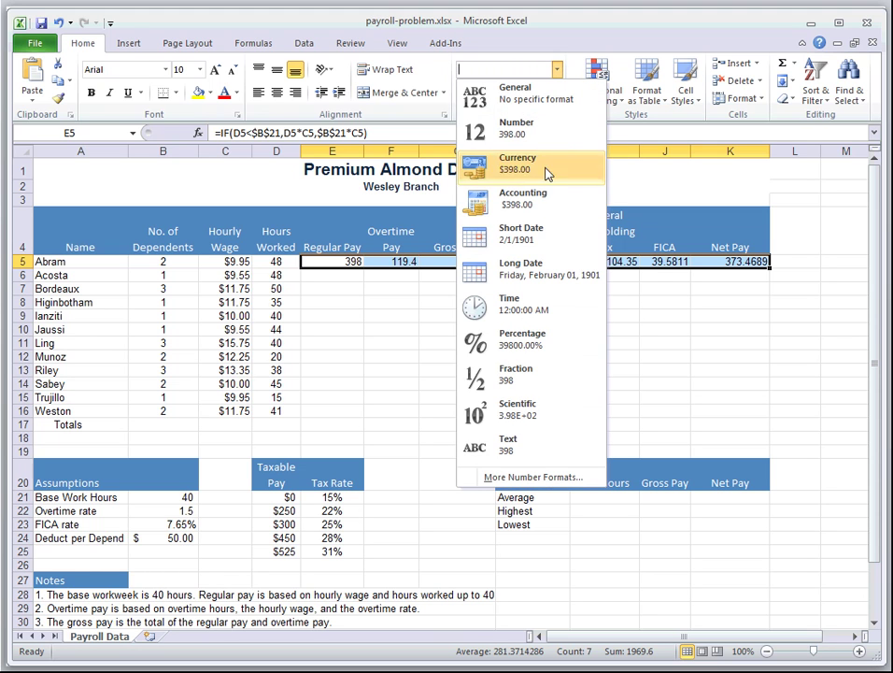
{"action": "left_click", "coordinate": [529, 204]}
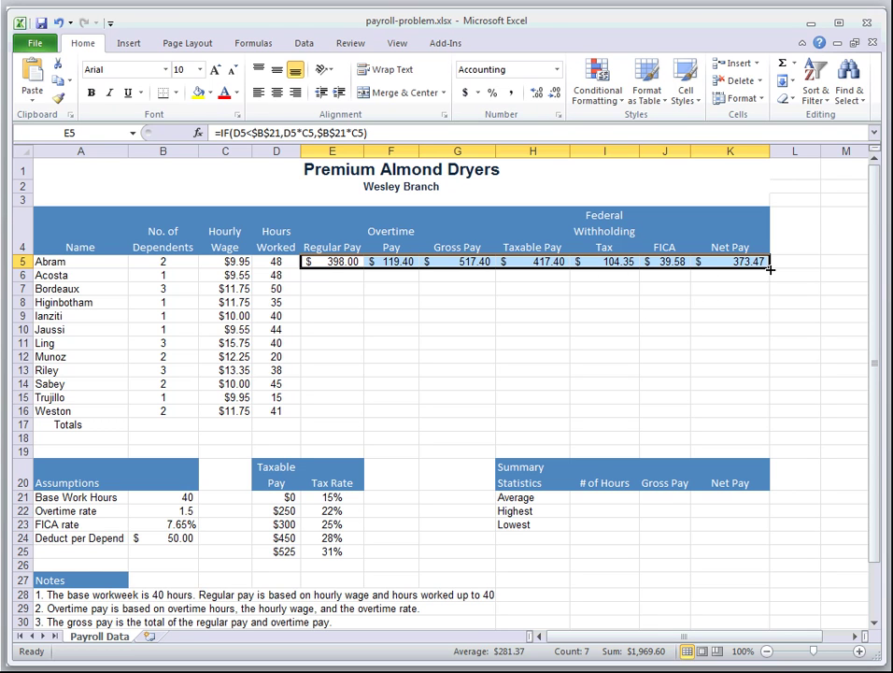
- Fill the formulas in E5:K5 down through row 16 for all remaining employees
{"action": "left_click_drag", "start_coordinate": [770, 268], "coordinate": [770, 268]}
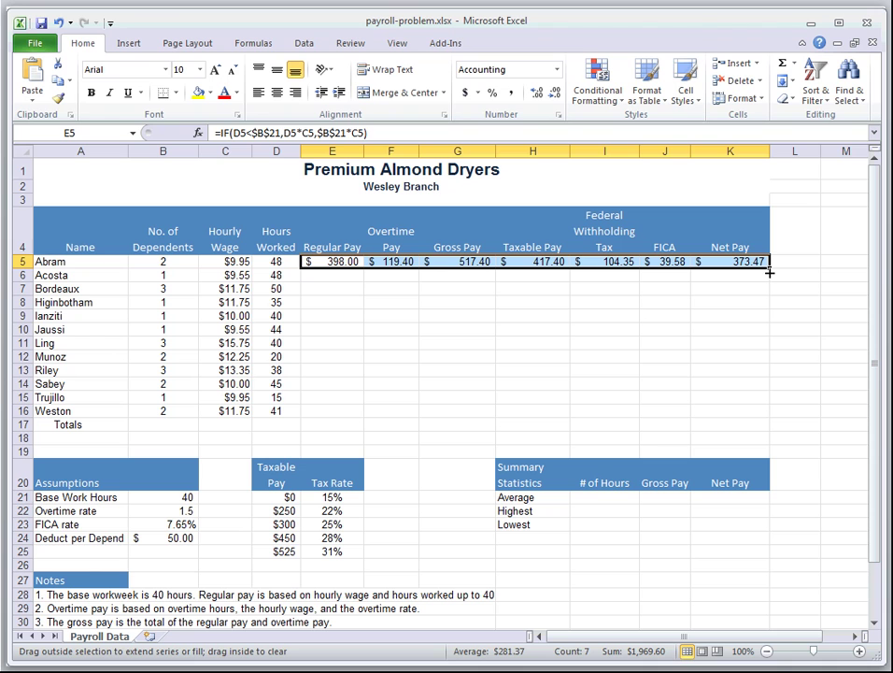
{"action": "left_click_drag", "start_coordinate": [770, 272], "coordinate": [781, 416]}
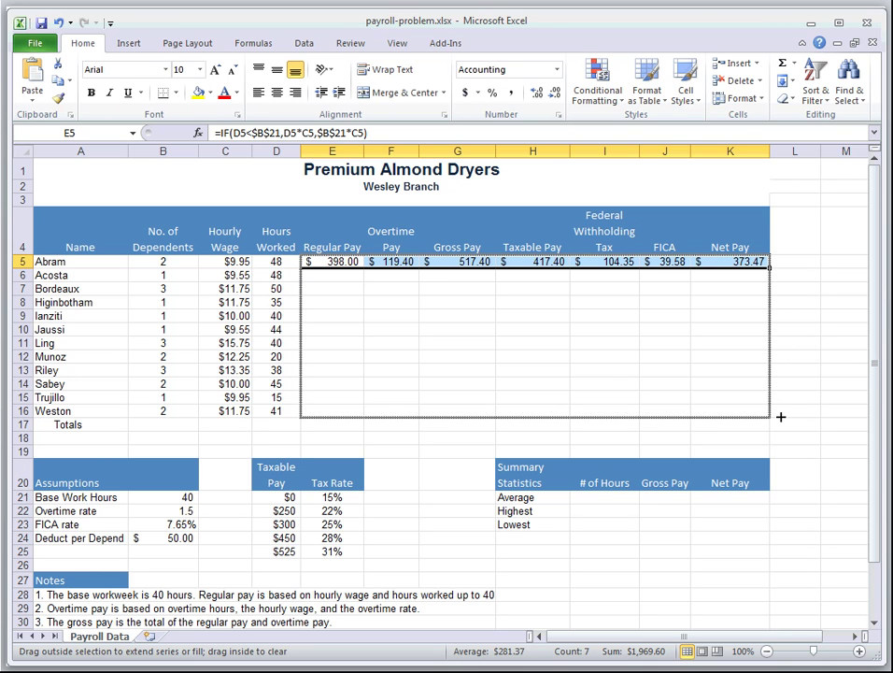
{"action": "left_click_drag", "start_coordinate": [781, 416], "coordinate": [778, 420]}
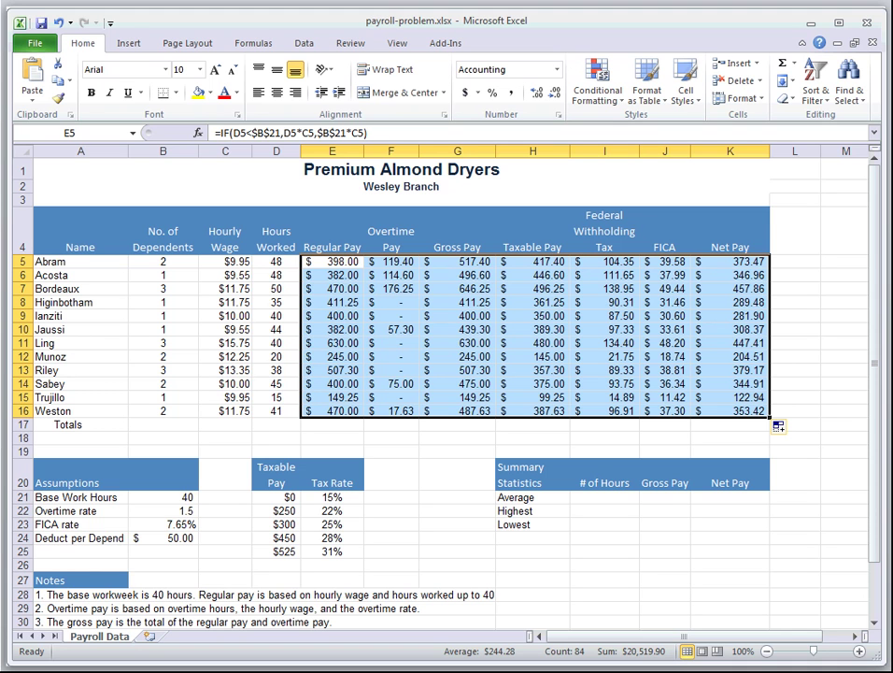
- Display the worksheet's formulas to examine the copied pay calculations, including Overtime Pay cell F5, and return to showing values
{"action": "key", "text": "ctrl+grave"}
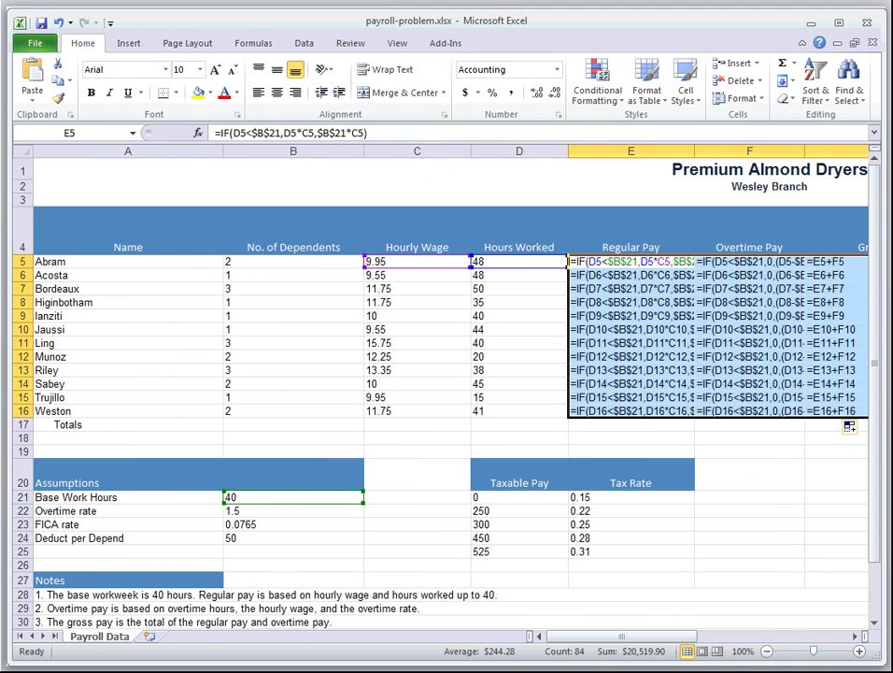
{"action": "left_click_drag", "start_coordinate": [640, 636], "coordinate": [665, 645]}
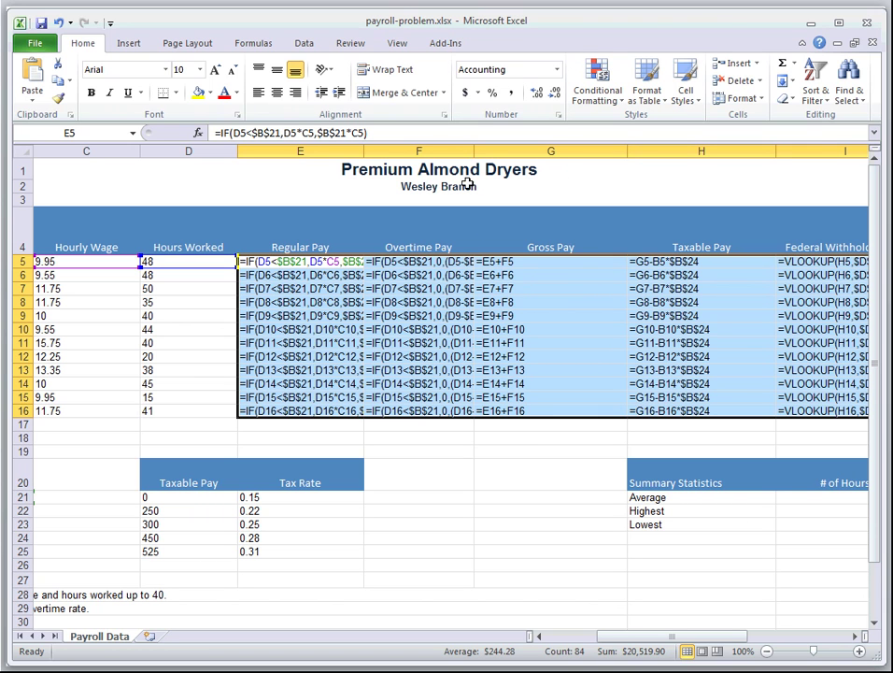
{"action": "left_click", "coordinate": [461, 260]}
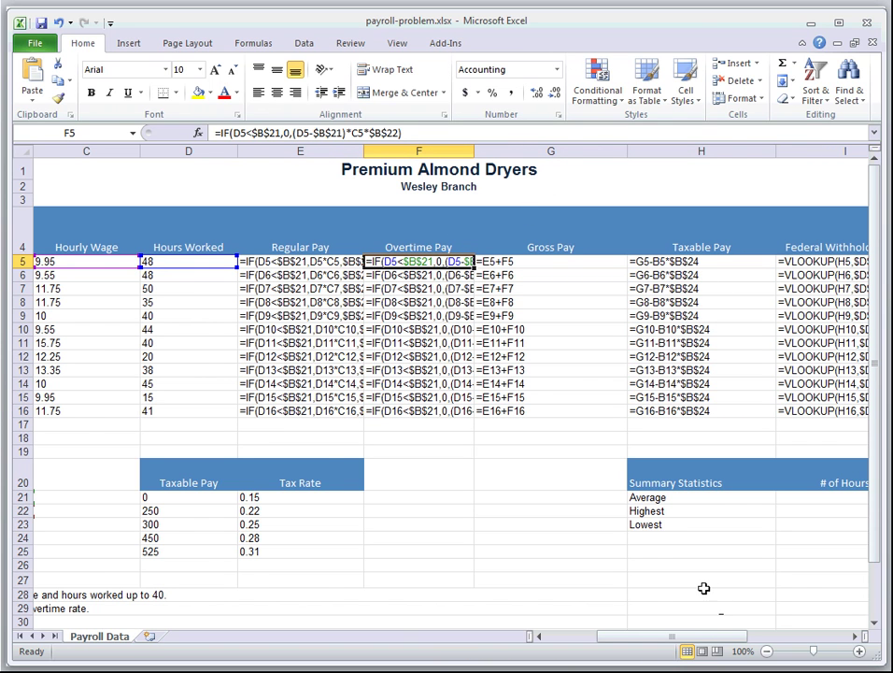
{"action": "key", "text": "ctrl+grave"}
{"action": "left_click_drag", "start_coordinate": [791, 641], "coordinate": [762, 640]}
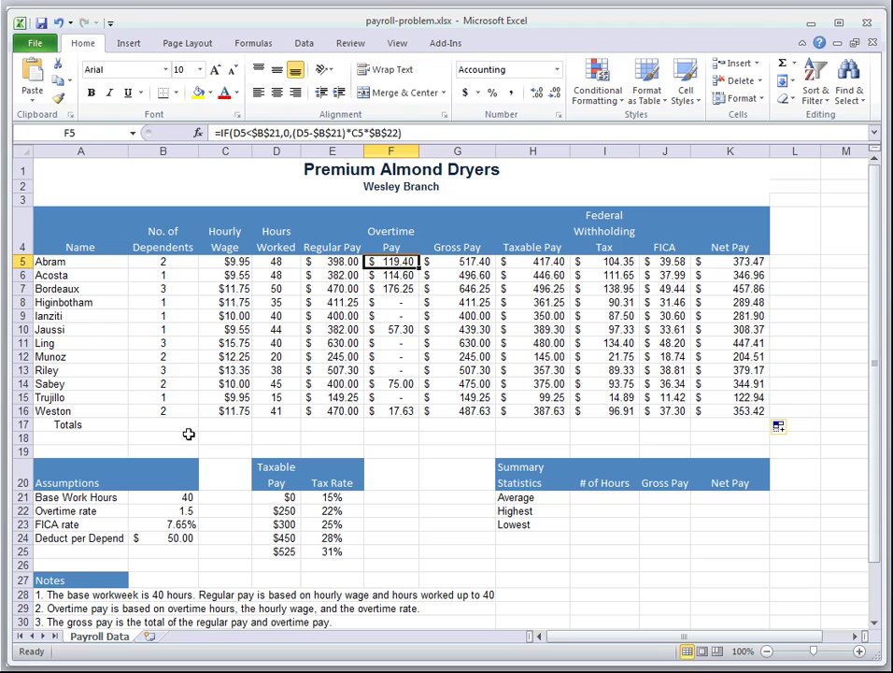
{"action": "left_click_drag", "start_coordinate": [326, 424], "coordinate": [708, 422]}
{"action": "left_click_drag", "start_coordinate": [579, 503], "coordinate": [718, 529]}
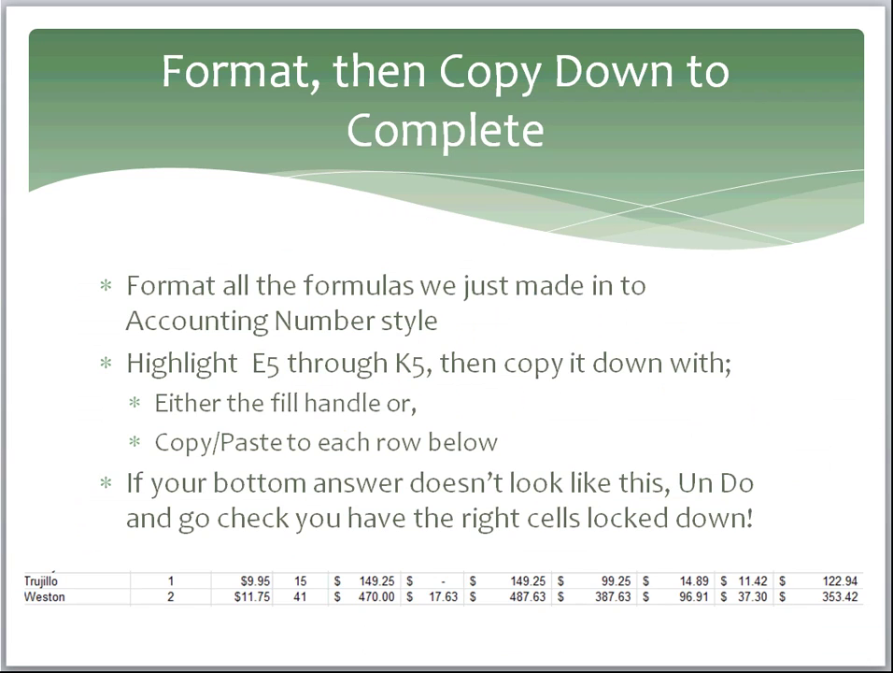
{"action": "key", "text": "Right"}
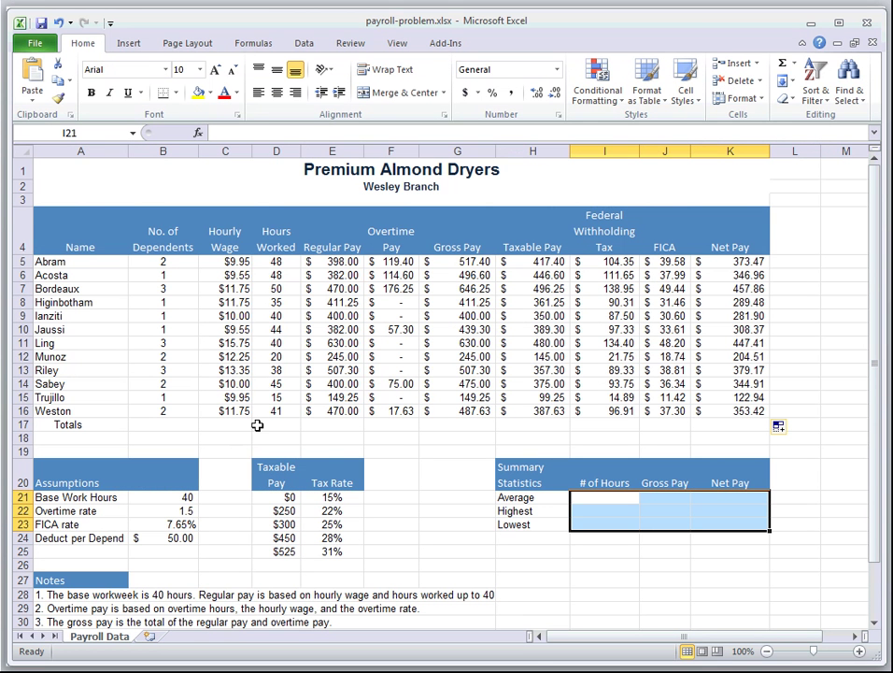
- Total the Regular Pay range E5:E16 with SUM in cell E17 and fill the formula across to Net Pay cell K17
{"action": "left_click", "coordinate": [283, 425]}
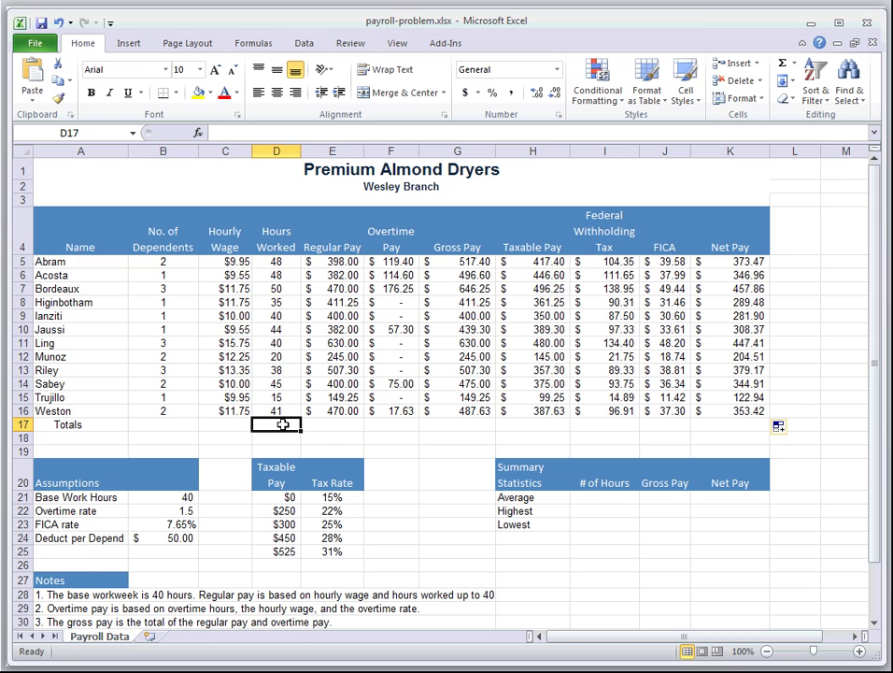
{"action": "left_click", "coordinate": [332, 425]}
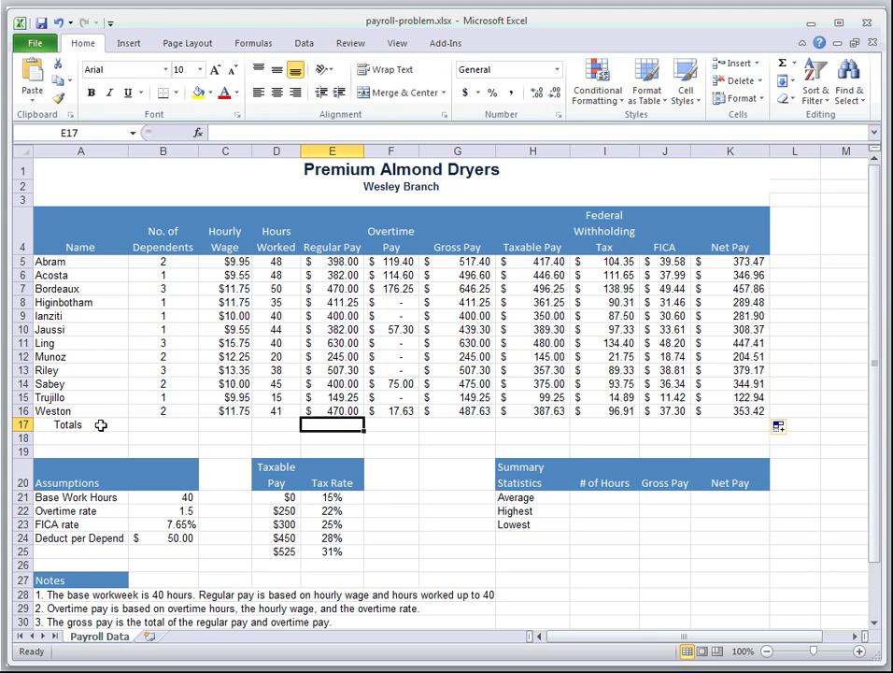
{"action": "left_click", "coordinate": [133, 47]}
{"action": "left_click", "coordinate": [250, 49]}
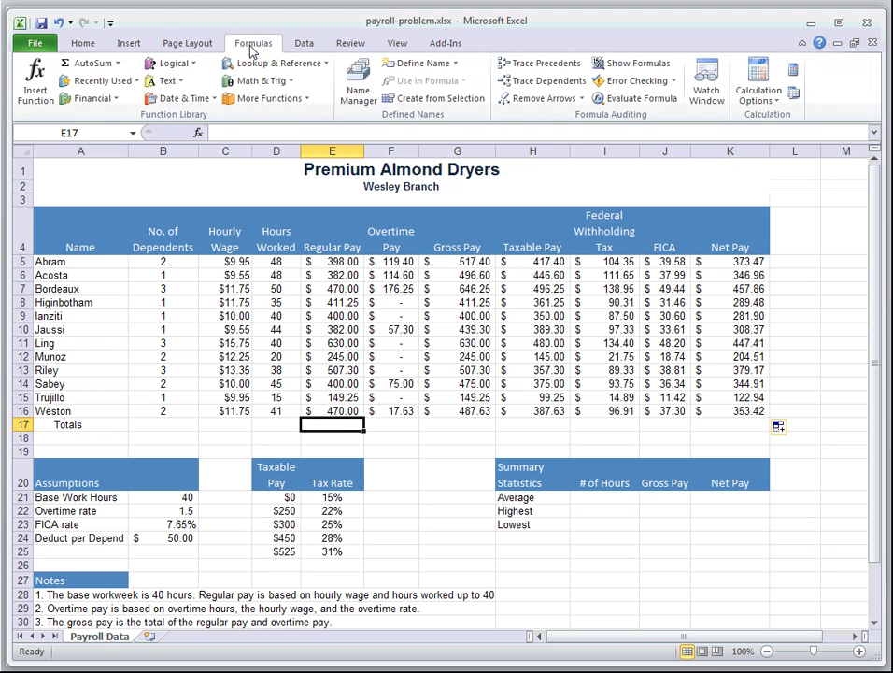
{"action": "left_click", "coordinate": [119, 63]}
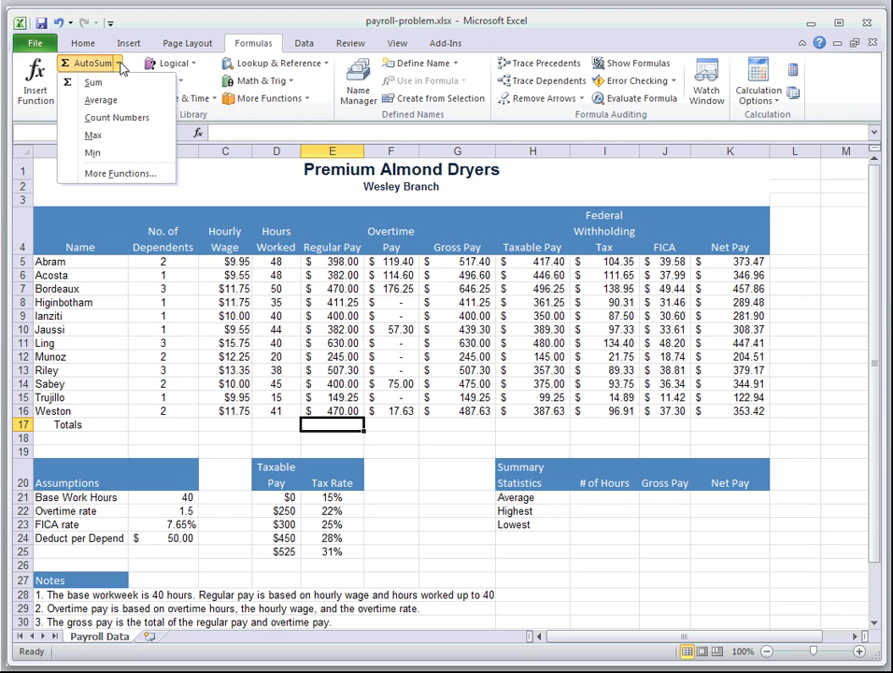
{"action": "left_click", "coordinate": [104, 83]}
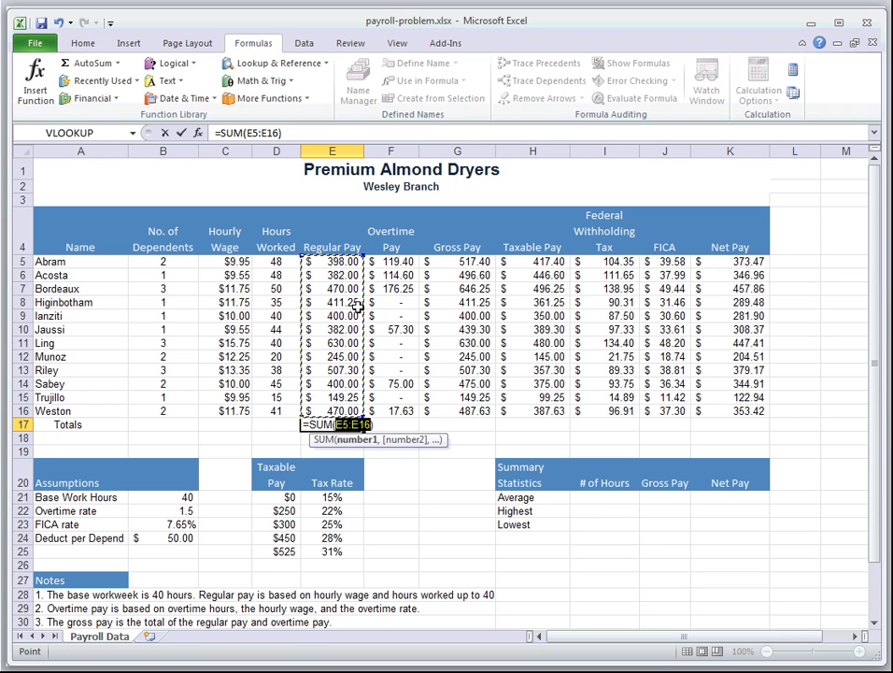
{"action": "left_click", "coordinate": [328, 262]}
{"action": "left_click_drag", "start_coordinate": [328, 263], "coordinate": [348, 403]}
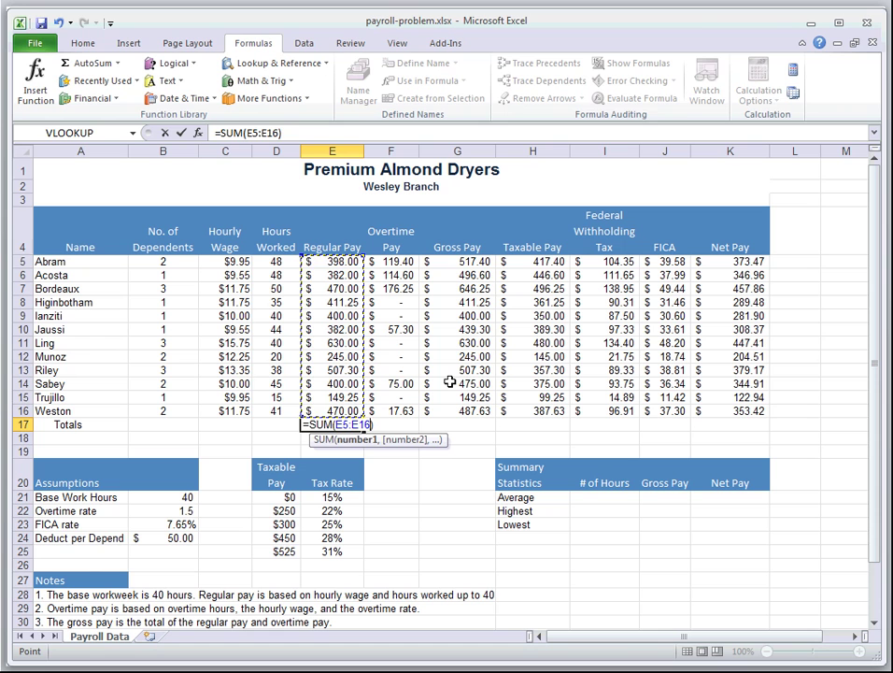
{"action": "key", "text": "Return"}
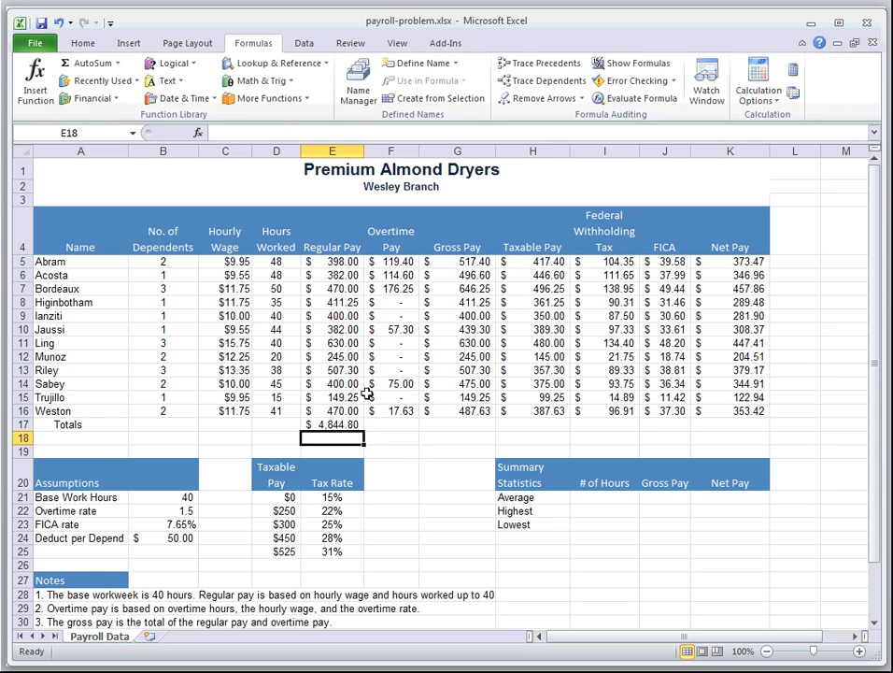
{"action": "left_click", "coordinate": [359, 426]}
{"action": "left_click_drag", "start_coordinate": [364, 430], "coordinate": [761, 427]}
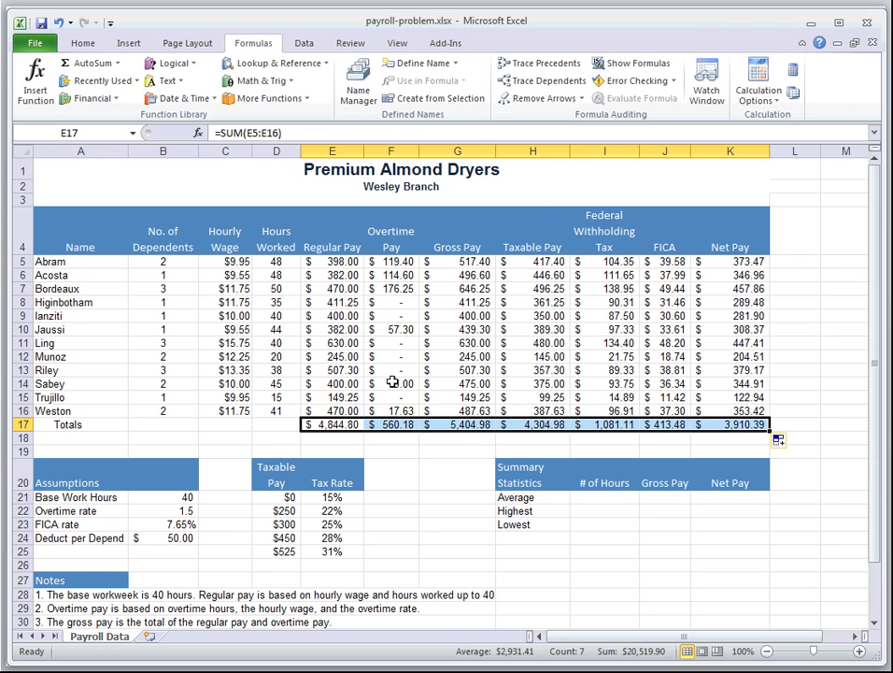
- Copy the cell formatting of E16:K16 onto the totals in E17:K17 with Format Painter
{"action": "left_click_drag", "start_coordinate": [318, 411], "coordinate": [747, 411]}
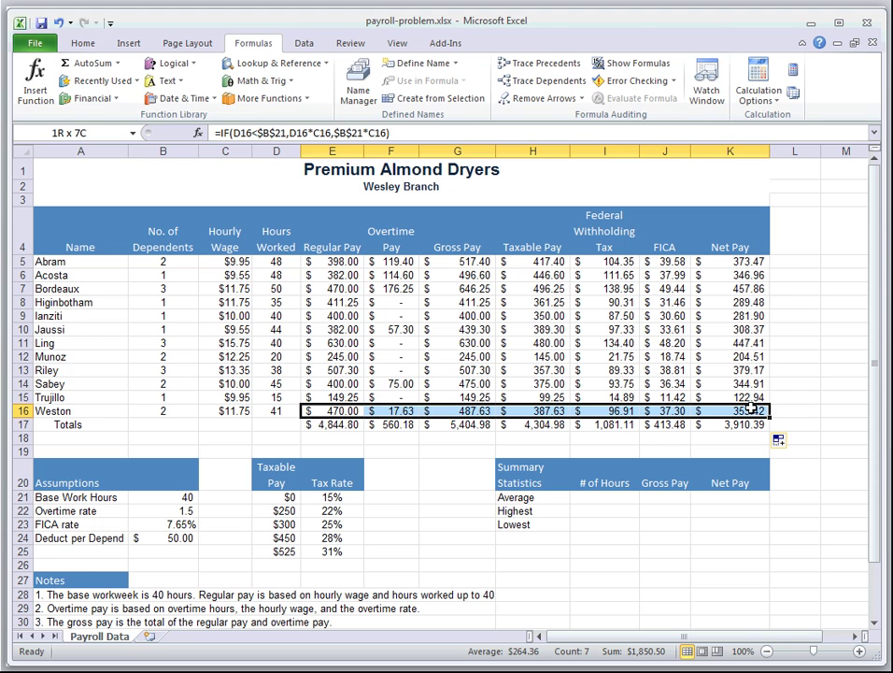
{"action": "left_click", "coordinate": [82, 43]}
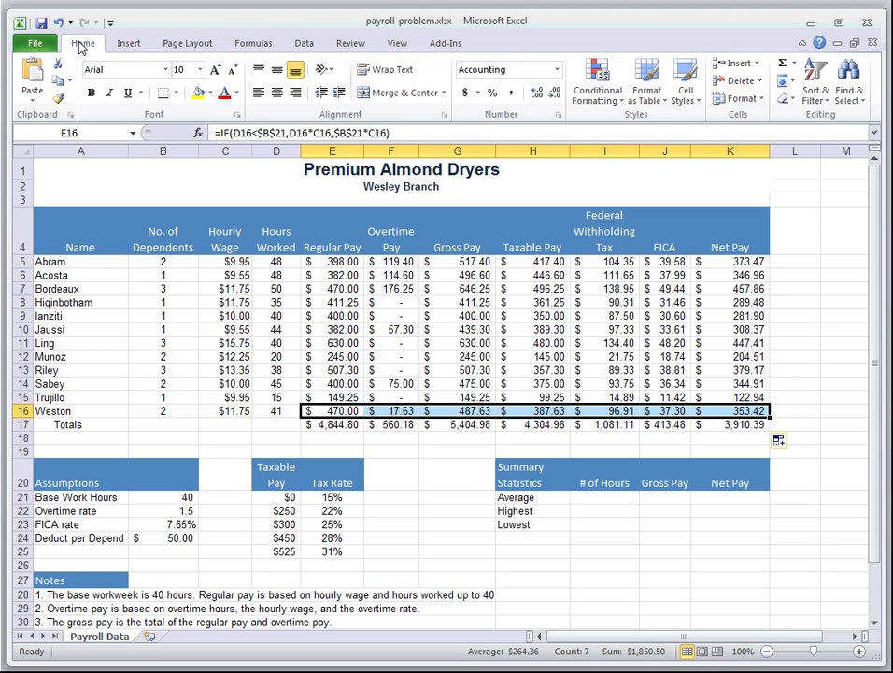
{"action": "left_click", "coordinate": [58, 101]}
{"action": "left_click_drag", "start_coordinate": [311, 425], "coordinate": [727, 425]}
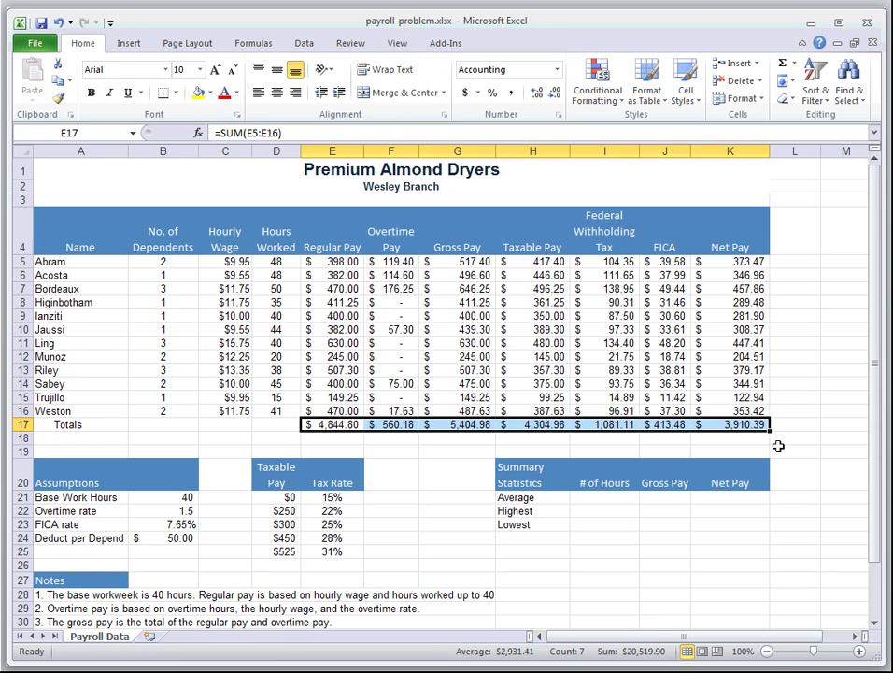
- Calculate the average number of hours worked in summary cell I21 with the AVERAGE function over D5:D16
{"action": "left_click", "coordinate": [605, 497]}
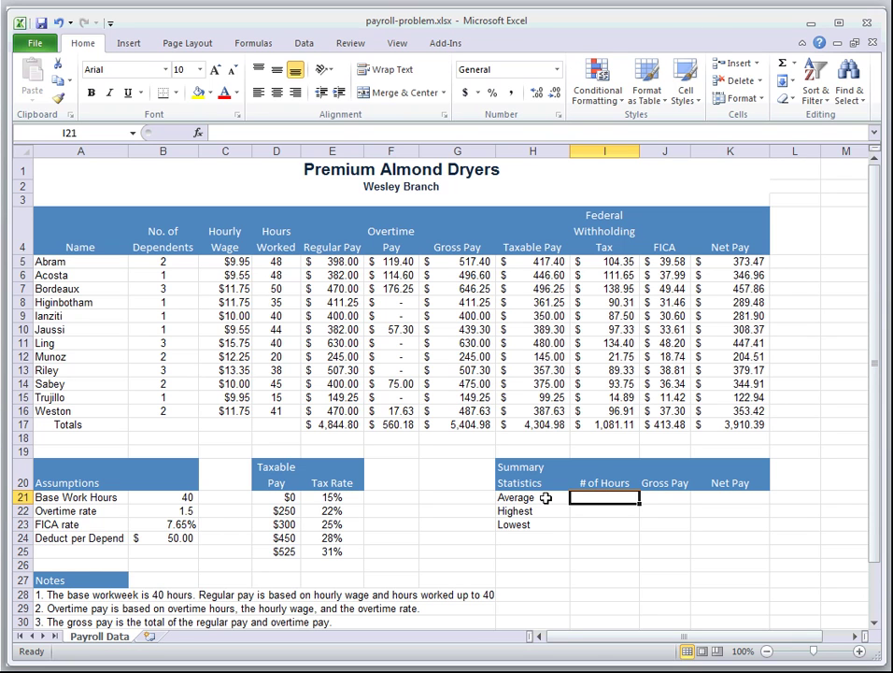
{"action": "left_click_drag", "start_coordinate": [668, 497], "coordinate": [576, 496]}
{"action": "left_click", "coordinate": [576, 497]}
{"action": "type", "text": "="}
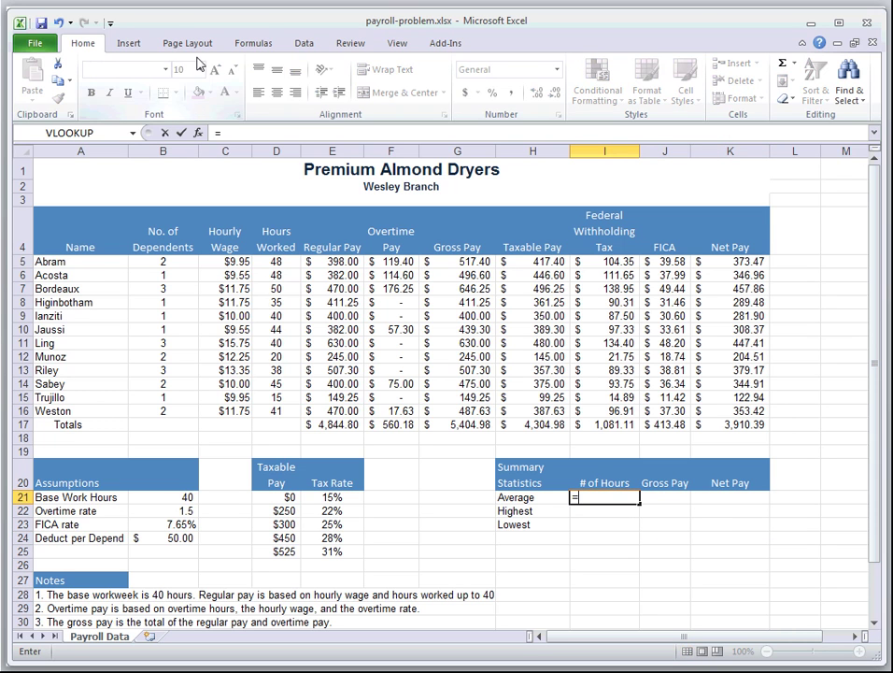
{"action": "left_click", "coordinate": [253, 47]}
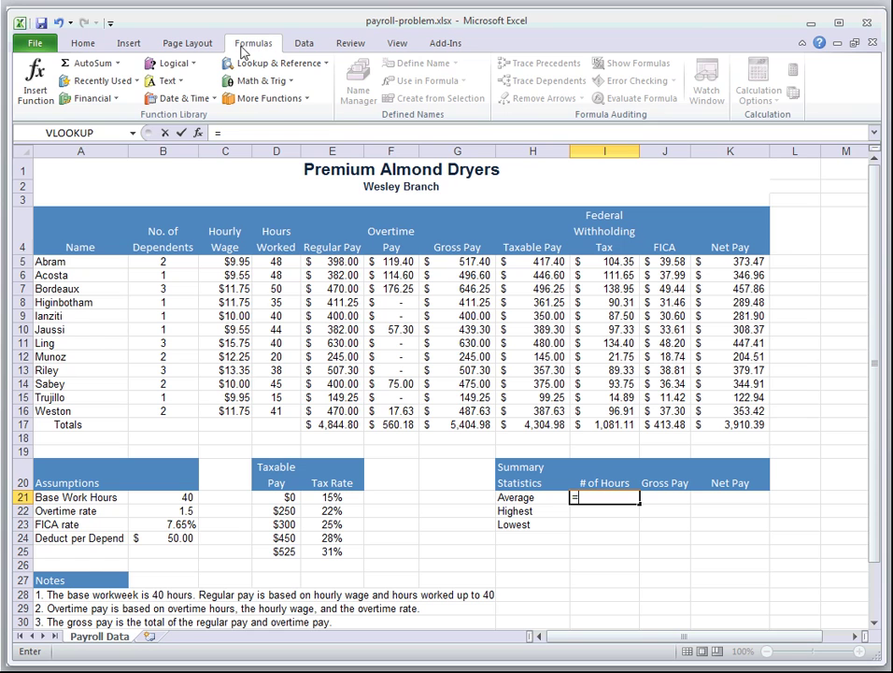
{"action": "left_click", "coordinate": [120, 63]}
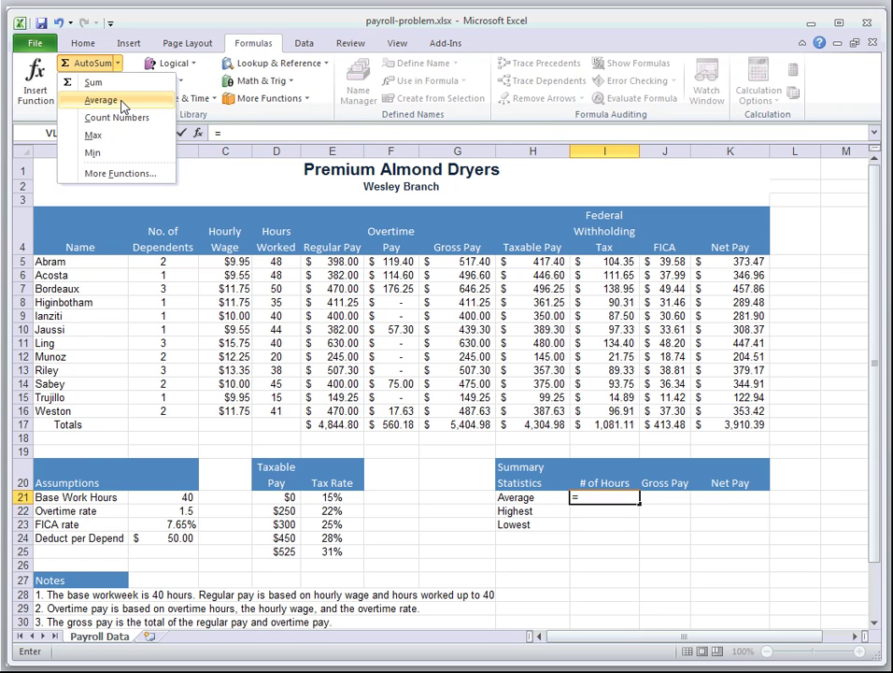
{"action": "left_click", "coordinate": [120, 101]}
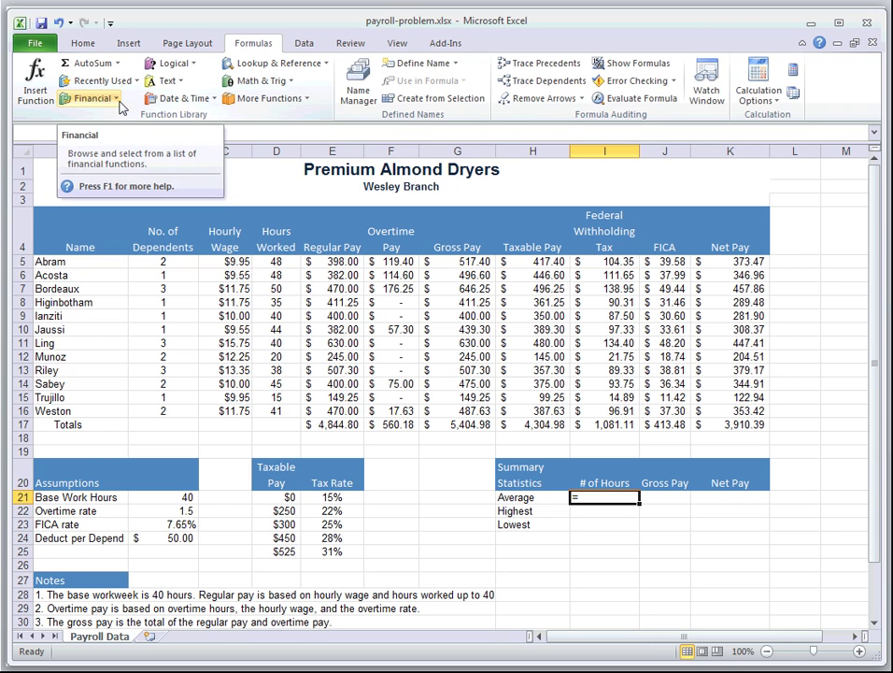
{"action": "left_click", "coordinate": [117, 64]}
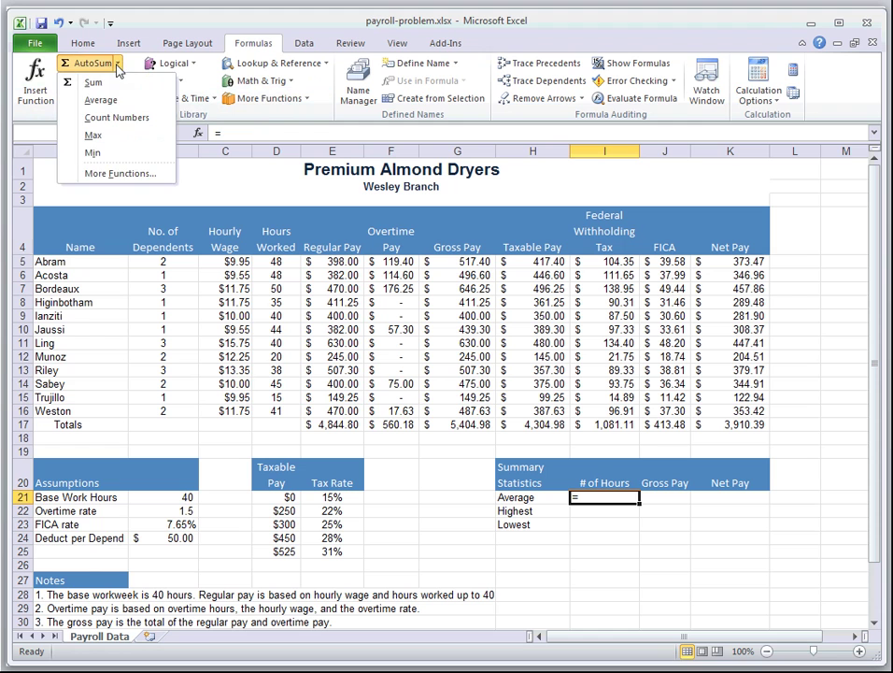
{"action": "left_click", "coordinate": [107, 105]}
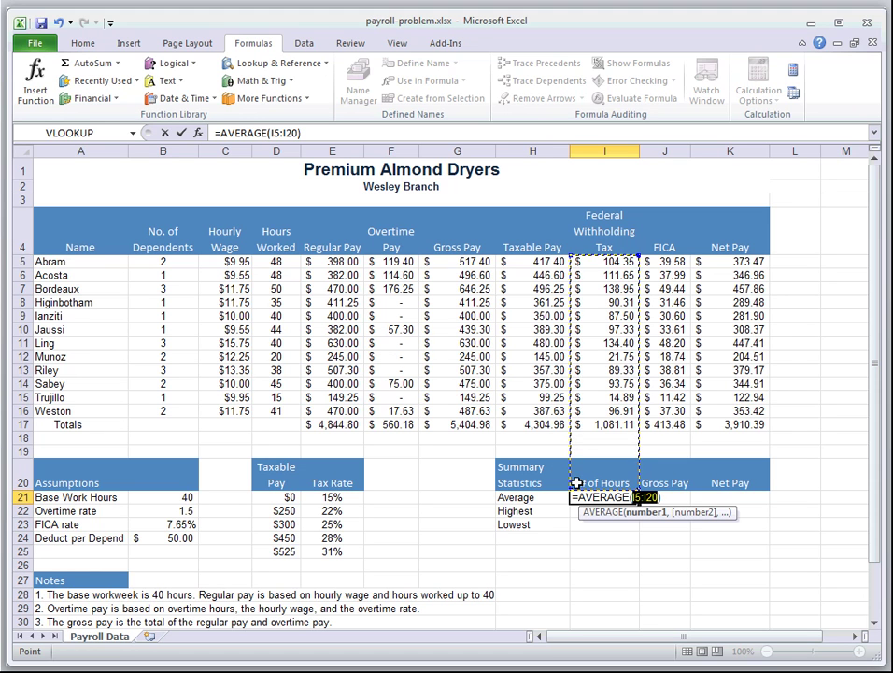
{"action": "left_click", "coordinate": [269, 262]}
{"action": "left_click_drag", "start_coordinate": [269, 262], "coordinate": [282, 408]}
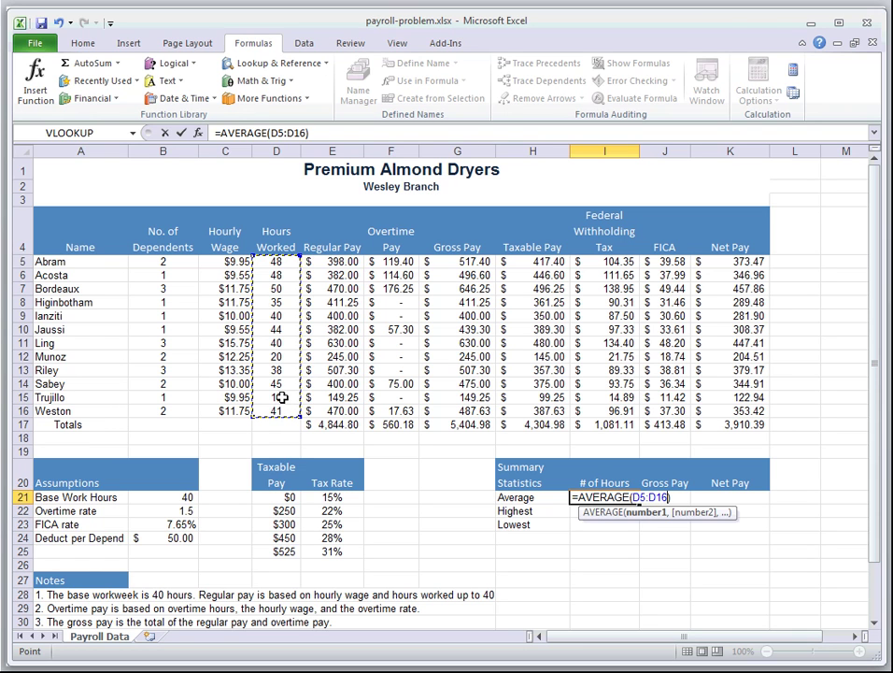
{"action": "key", "text": "Return"}
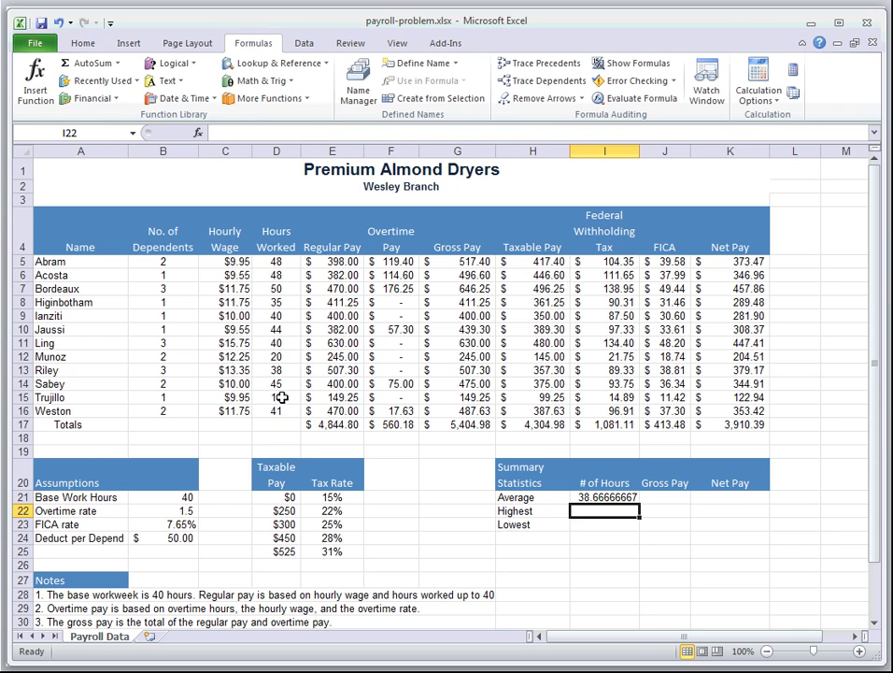
- Find the highest gross pay in summary cell J22 with the MAX function over G5:G16
{"action": "left_click", "coordinate": [671, 496]}
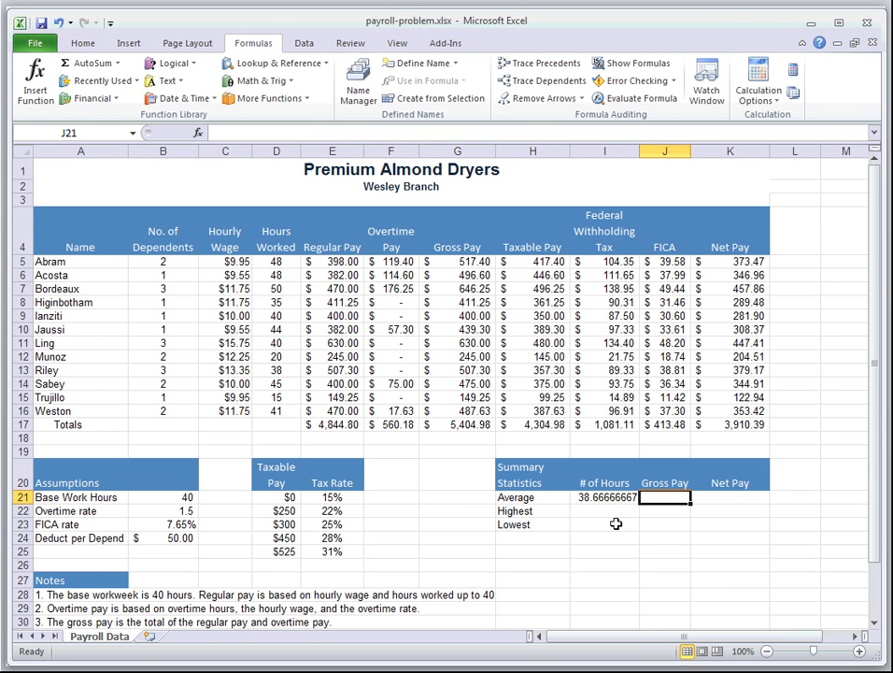
{"action": "left_click", "coordinate": [675, 510]}
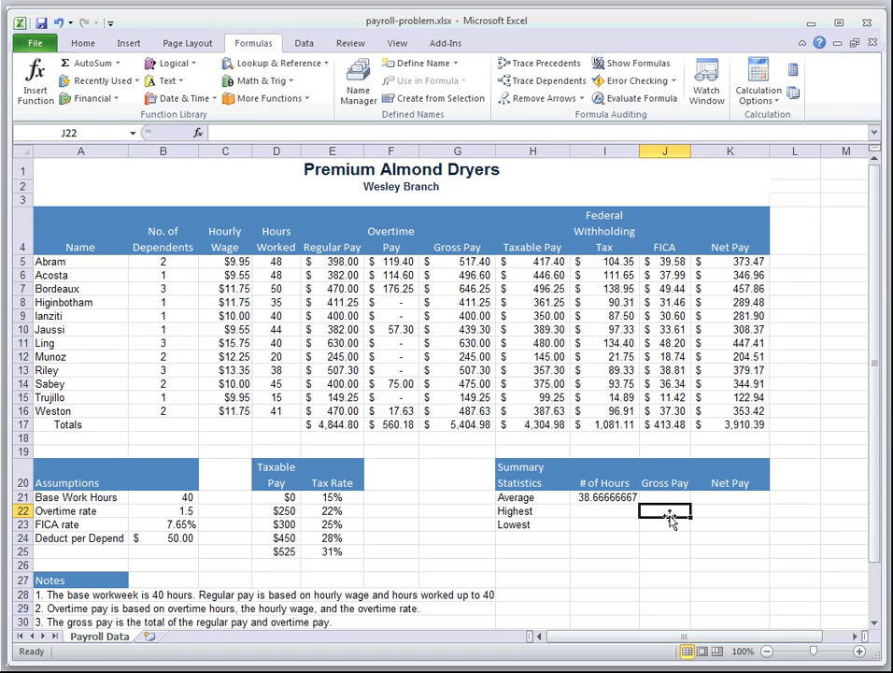
{"action": "type", "text": "="}
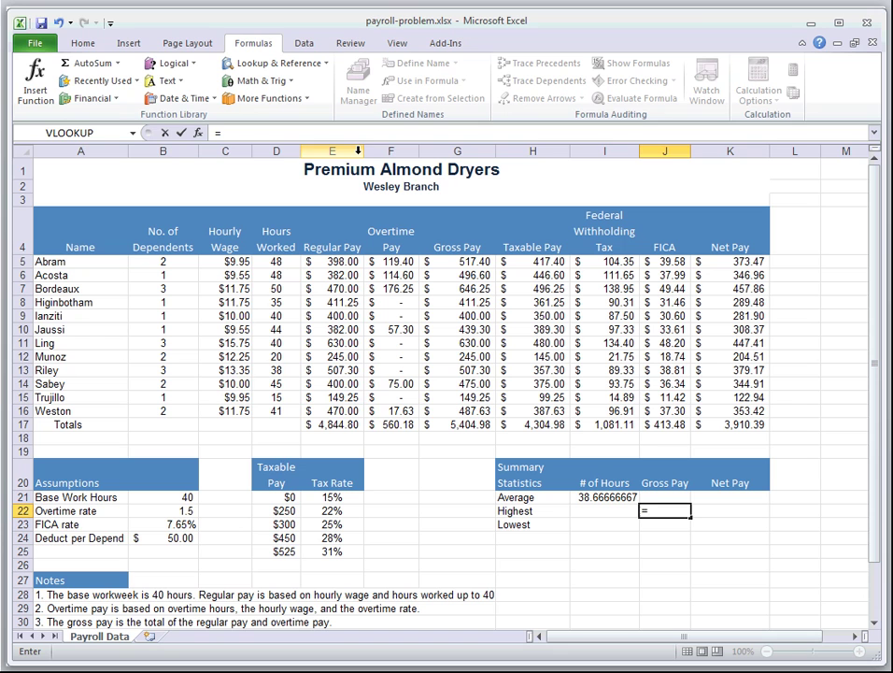
{"action": "left_click", "coordinate": [118, 64]}
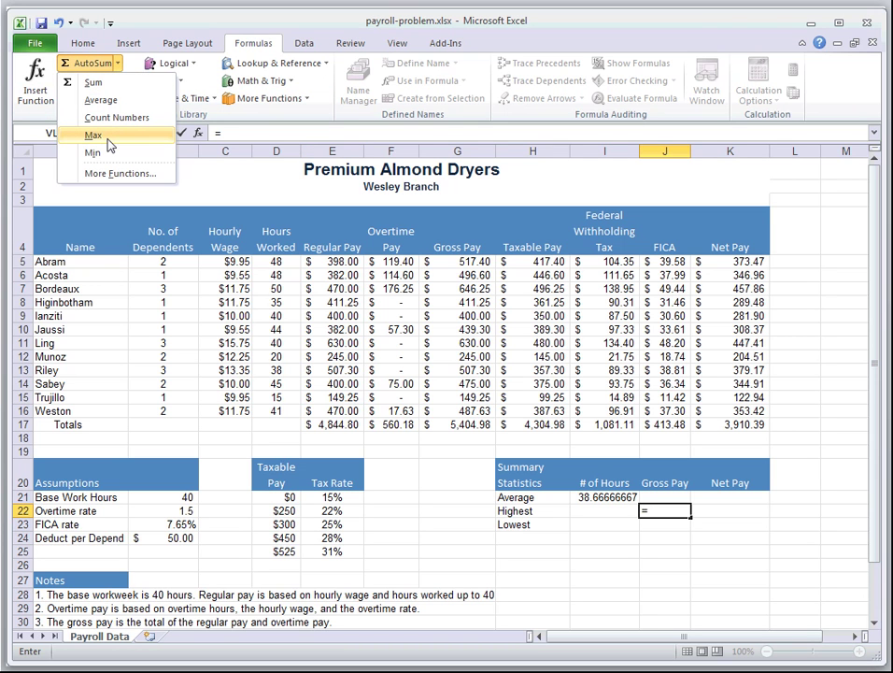
{"action": "key", "text": "Escape"}
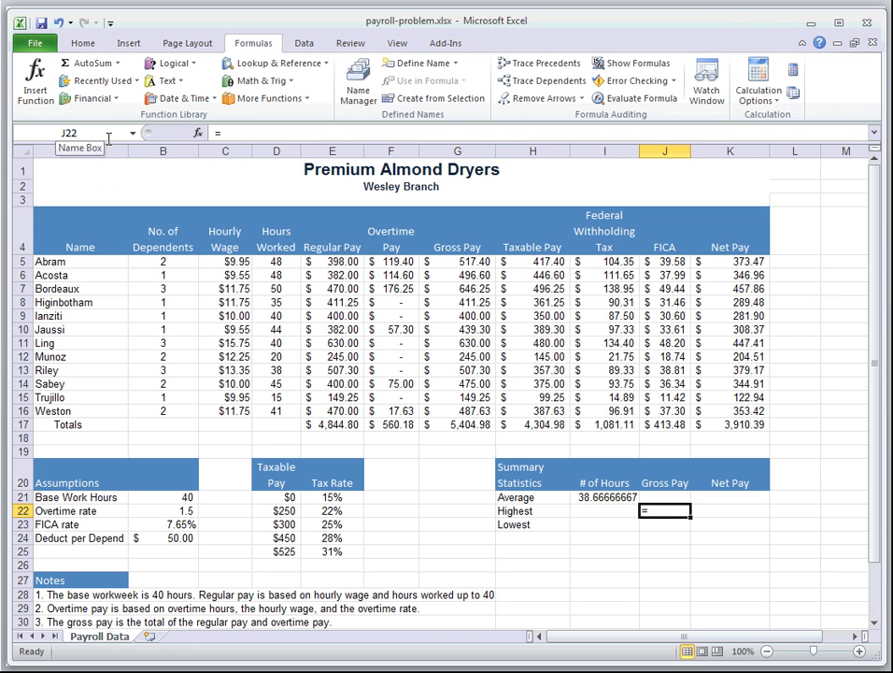
{"action": "left_click", "coordinate": [117, 65]}
{"action": "left_click", "coordinate": [101, 136]}
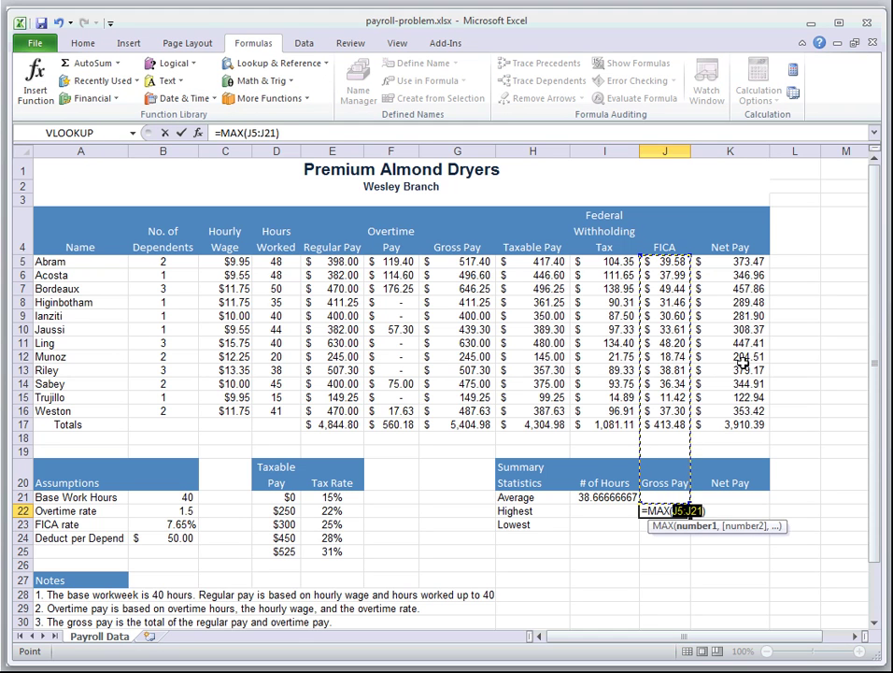
{"action": "left_click_drag", "start_coordinate": [466, 261], "coordinate": [474, 413]}
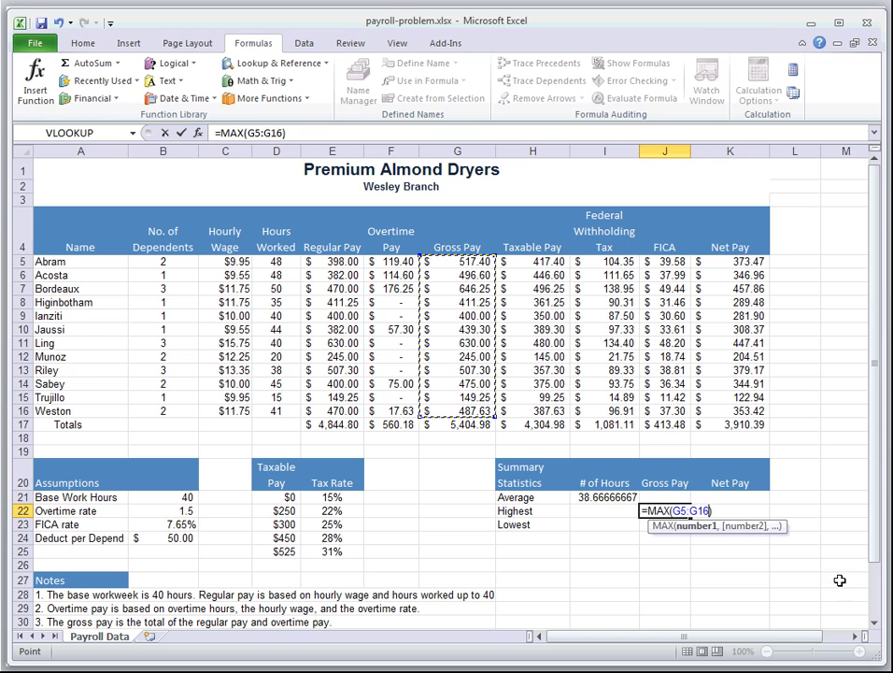
{"action": "key", "text": "Return"}
- Find the lowest net pay in summary cell K23 with the MIN function over K5:K16
{"action": "left_click", "coordinate": [718, 523]}
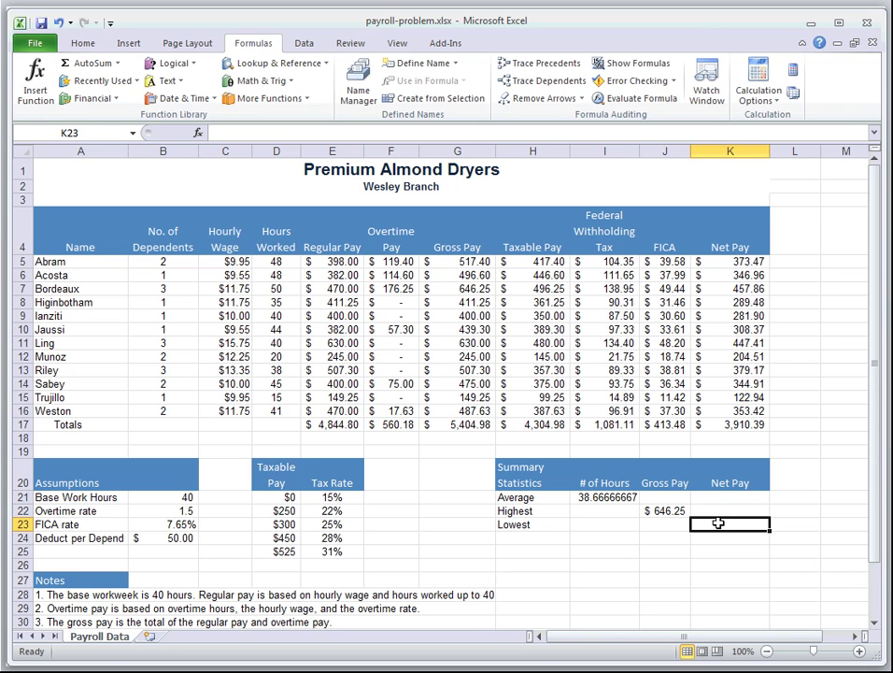
{"action": "left_click_drag", "start_coordinate": [575, 521], "coordinate": [598, 510]}
{"action": "left_click", "coordinate": [598, 510]}
{"action": "left_click", "coordinate": [665, 497]}
{"action": "left_click", "coordinate": [730, 524]}
{"action": "type", "text": "="}
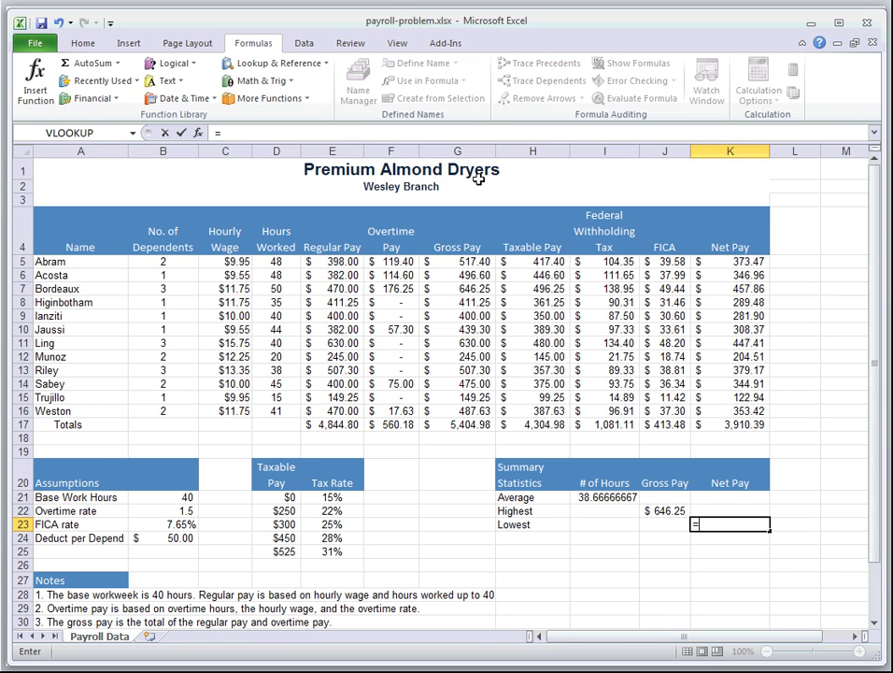
{"action": "left_click", "coordinate": [117, 62]}
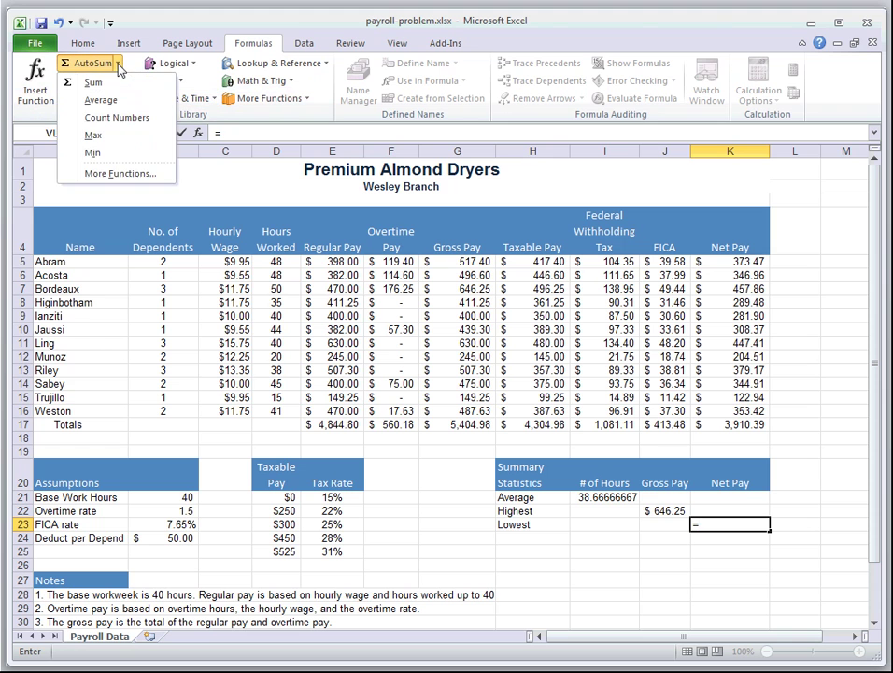
{"action": "left_click", "coordinate": [104, 154]}
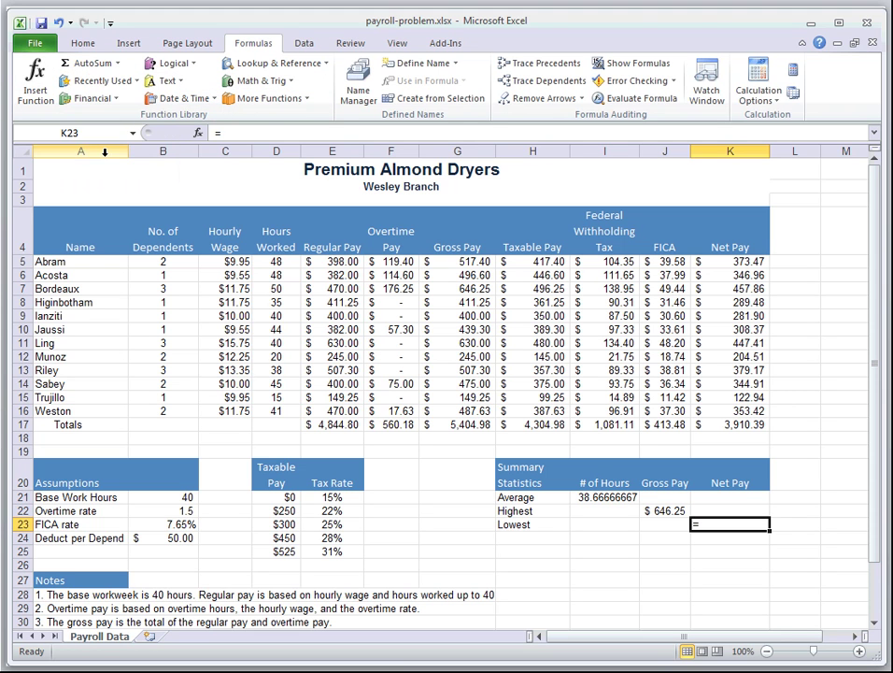
{"action": "left_click", "coordinate": [117, 62]}
{"action": "left_click", "coordinate": [98, 153]}
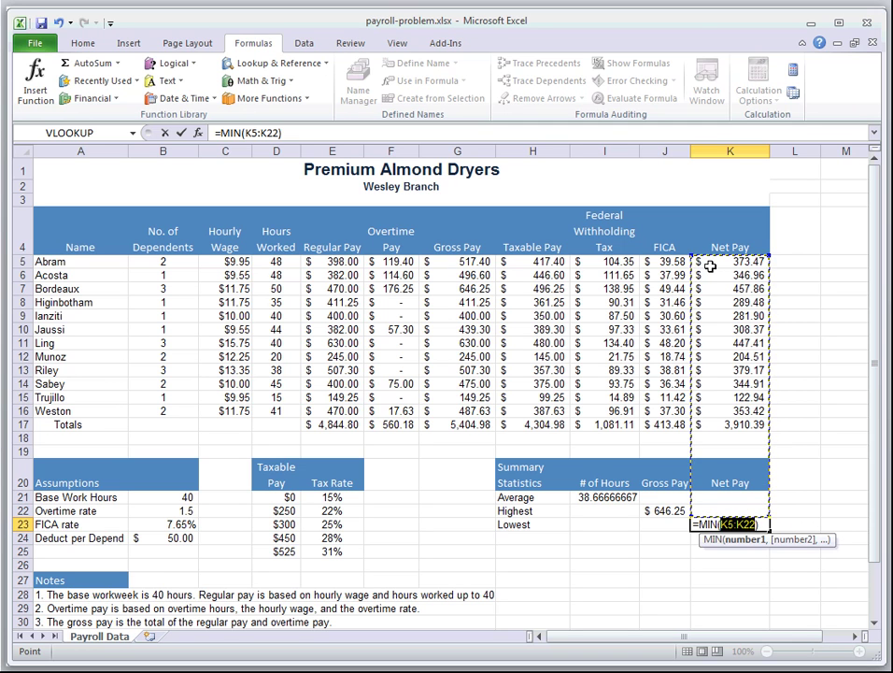
{"action": "left_click_drag", "start_coordinate": [712, 265], "coordinate": [735, 412]}
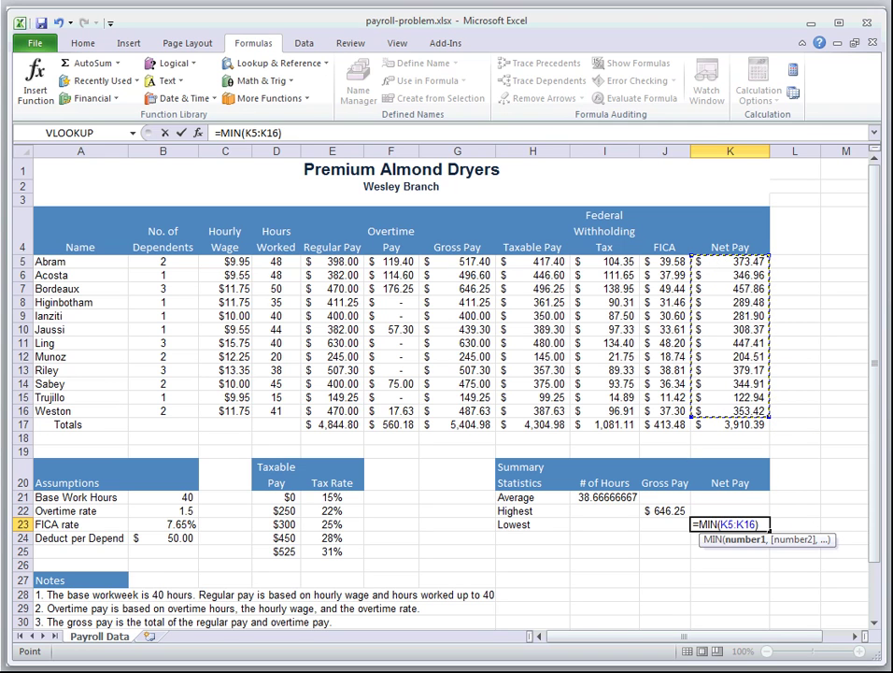
{"action": "key", "text": "Return"}
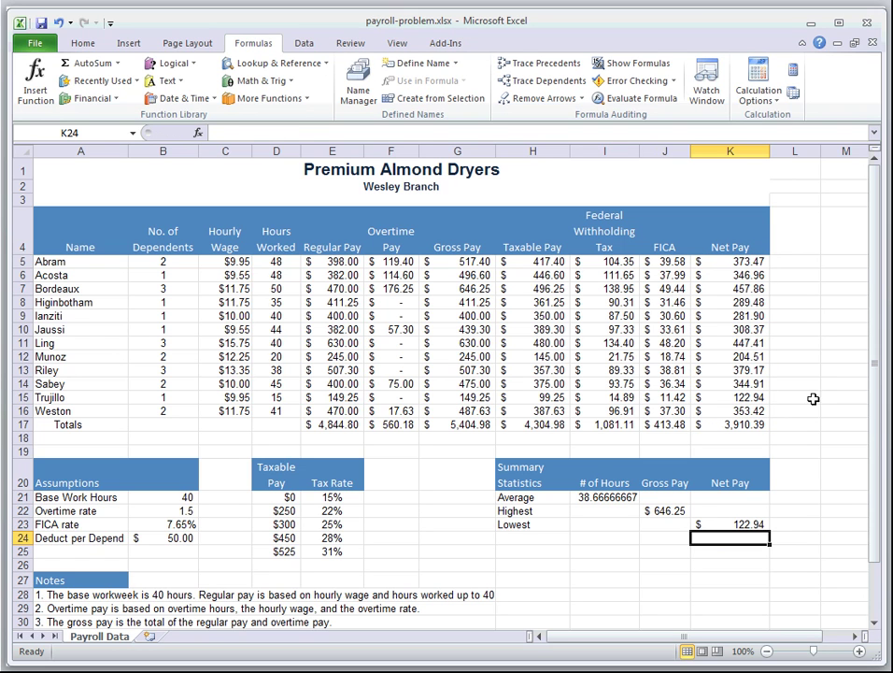
- Reduce the average hours in cell I21 to two decimal places
{"action": "left_click", "coordinate": [598, 497]}
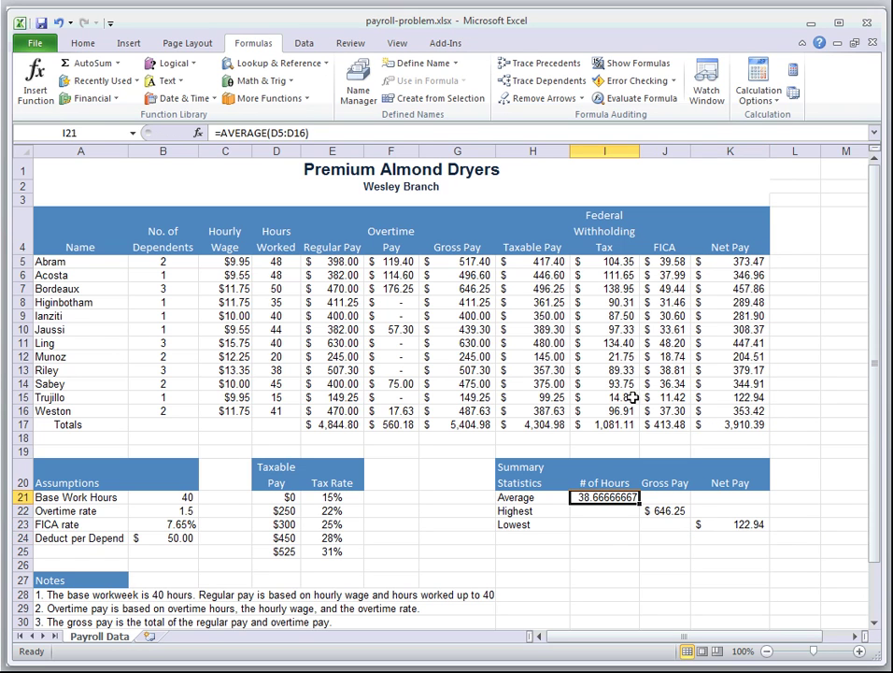
{"action": "left_click", "coordinate": [95, 44]}
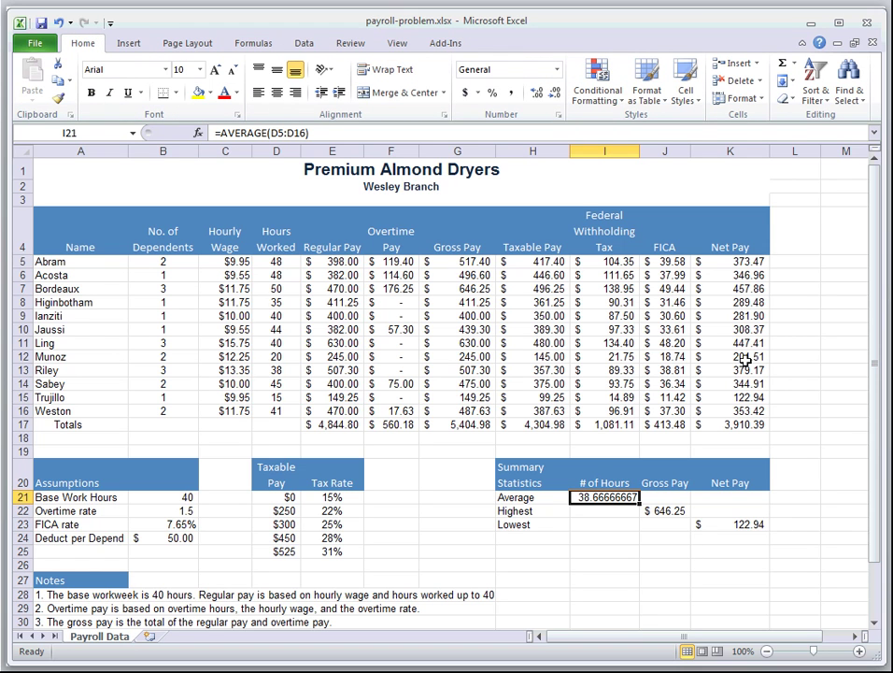
{"action": "left_click", "coordinate": [555, 93]}
{"action": "left_click", "coordinate": [555, 96]}
{"action": "left_click", "coordinate": [555, 95]}
{"action": "left_click", "coordinate": [555, 95]}
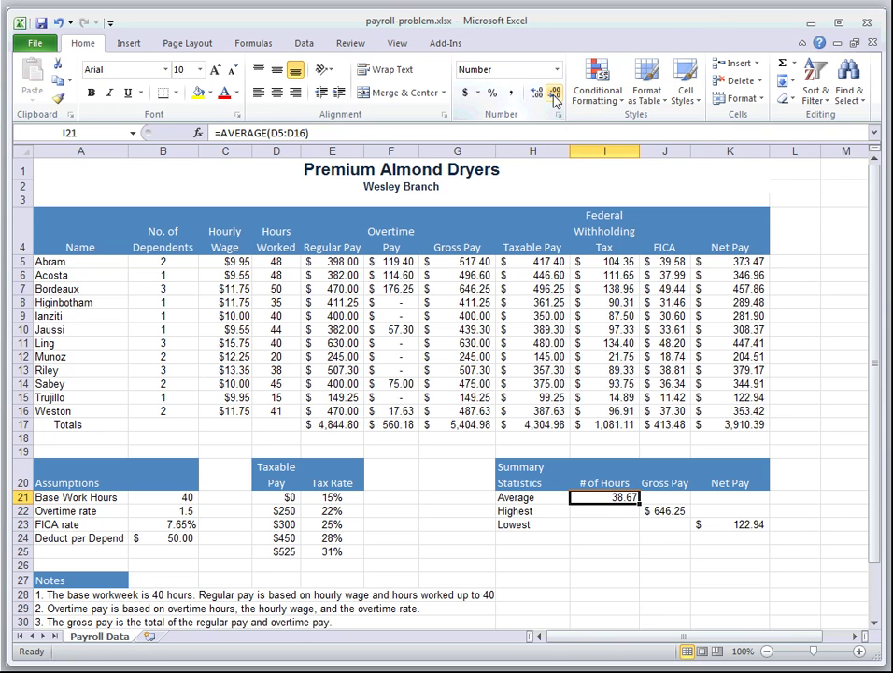
{"action": "left_click", "coordinate": [402, 477]}
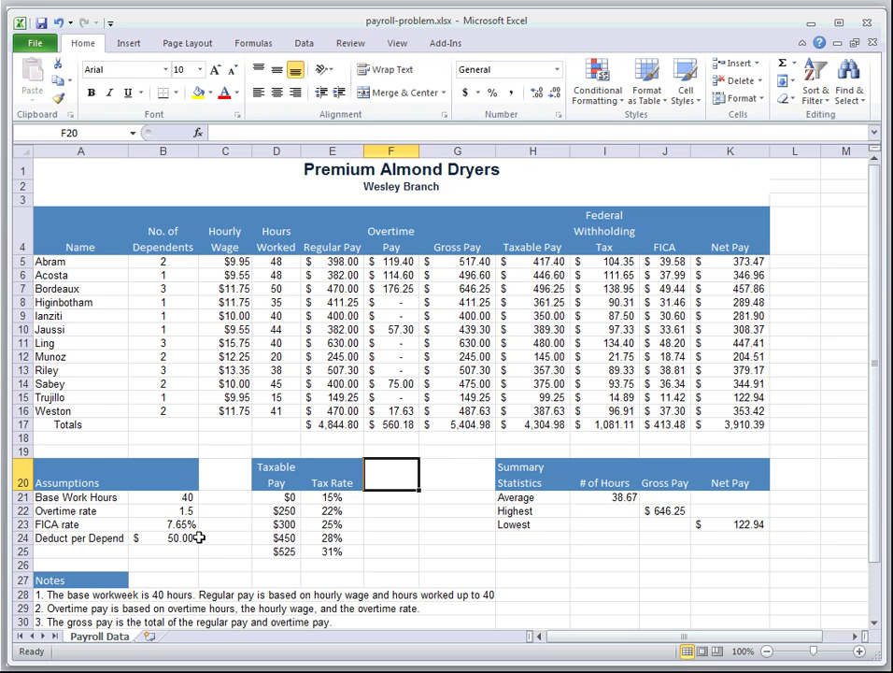
- Set the print area to A1:K25, leaving out the notes, and preview the printout
{"action": "scroll", "coordinate": [140, 518], "scroll_direction": "down", "scroll_amount": 2}
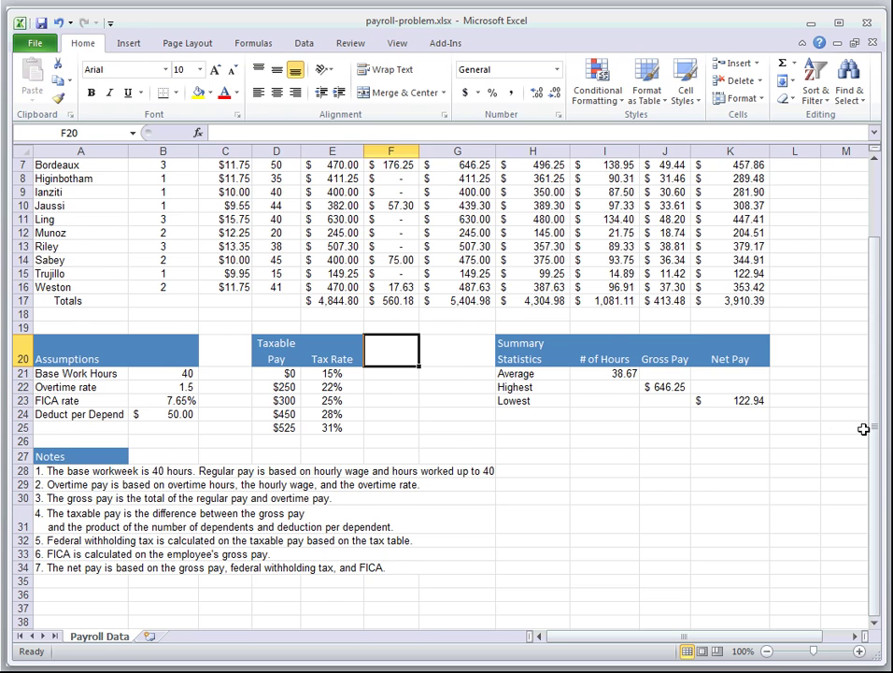
{"action": "scroll", "coordinate": [834, 406], "scroll_direction": "up", "scroll_amount": 2}
{"action": "left_click_drag", "start_coordinate": [763, 515], "coordinate": [33, 90]}
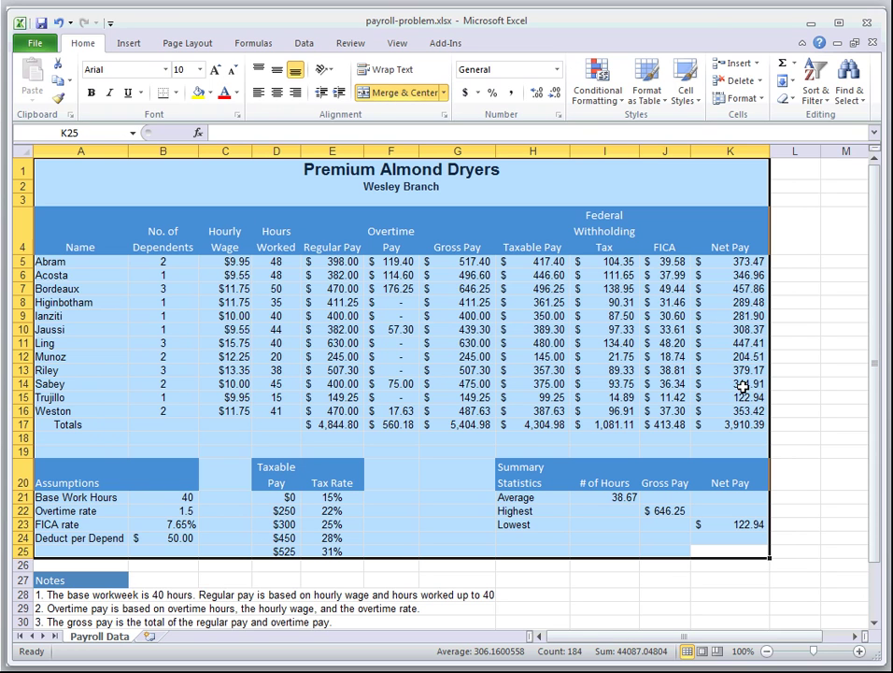
{"action": "left_click", "coordinate": [188, 44]}
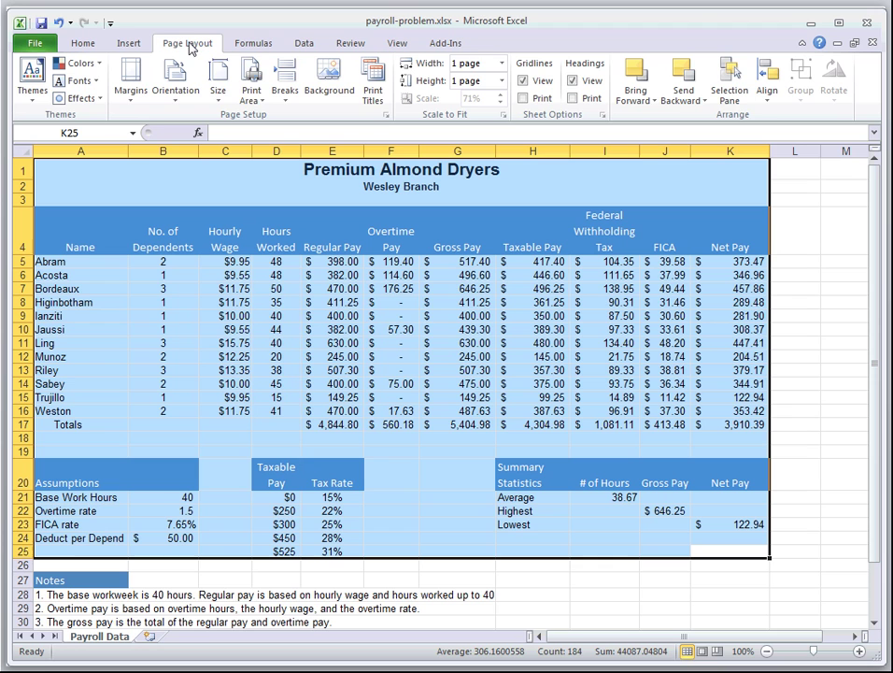
{"action": "left_click", "coordinate": [254, 97]}
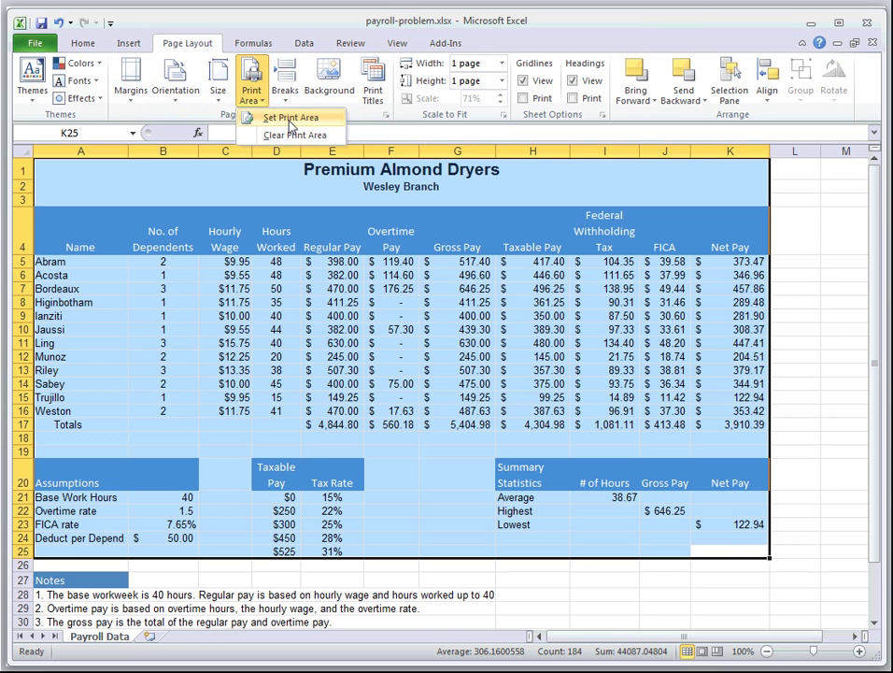
{"action": "left_click", "coordinate": [291, 118]}
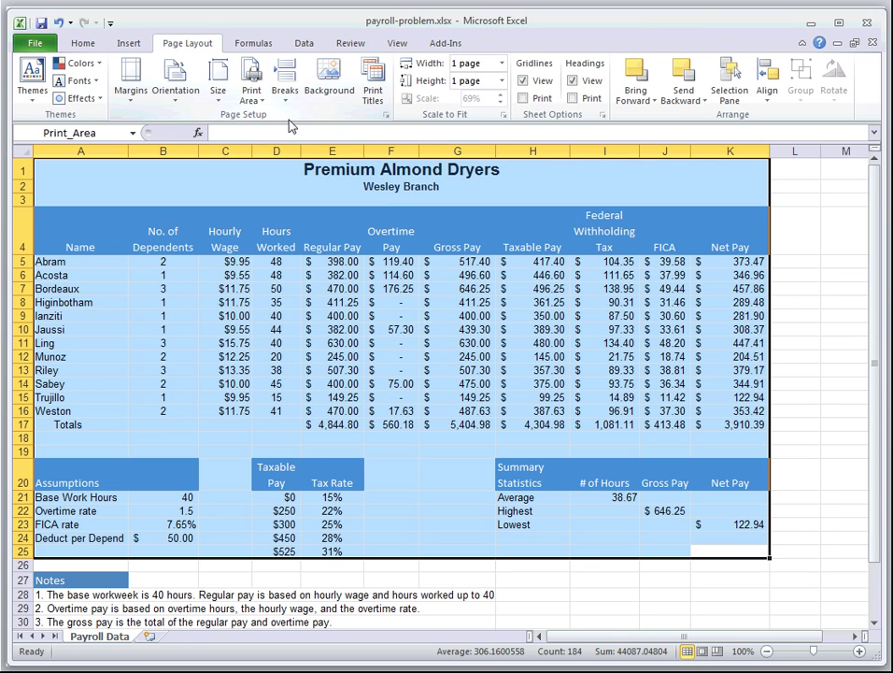
{"action": "left_click", "coordinate": [36, 46]}
{"action": "left_click", "coordinate": [56, 260]}
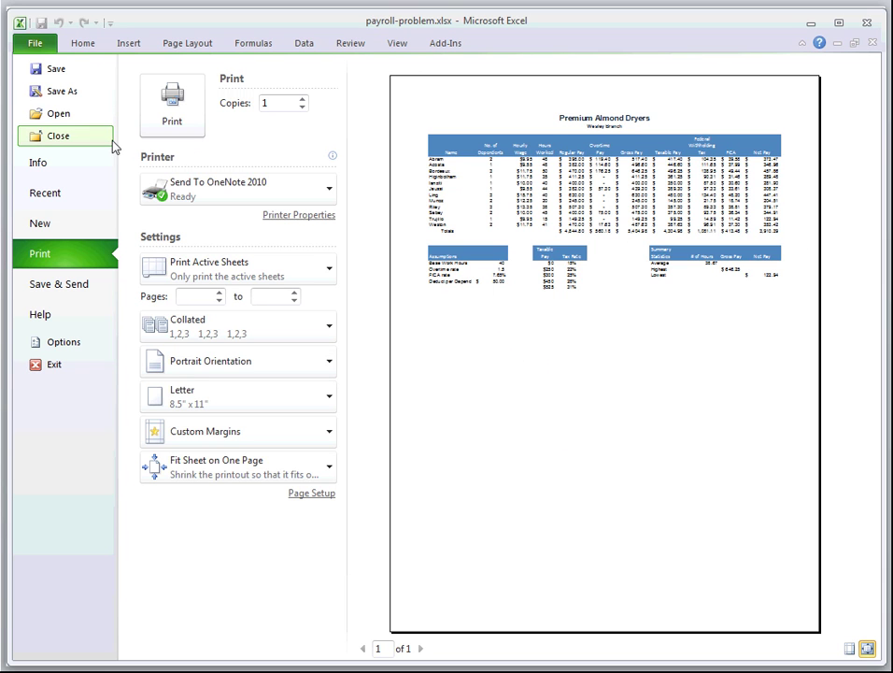
- Switch the payroll sheet's page orientation to landscape
{"action": "left_click", "coordinate": [196, 45]}
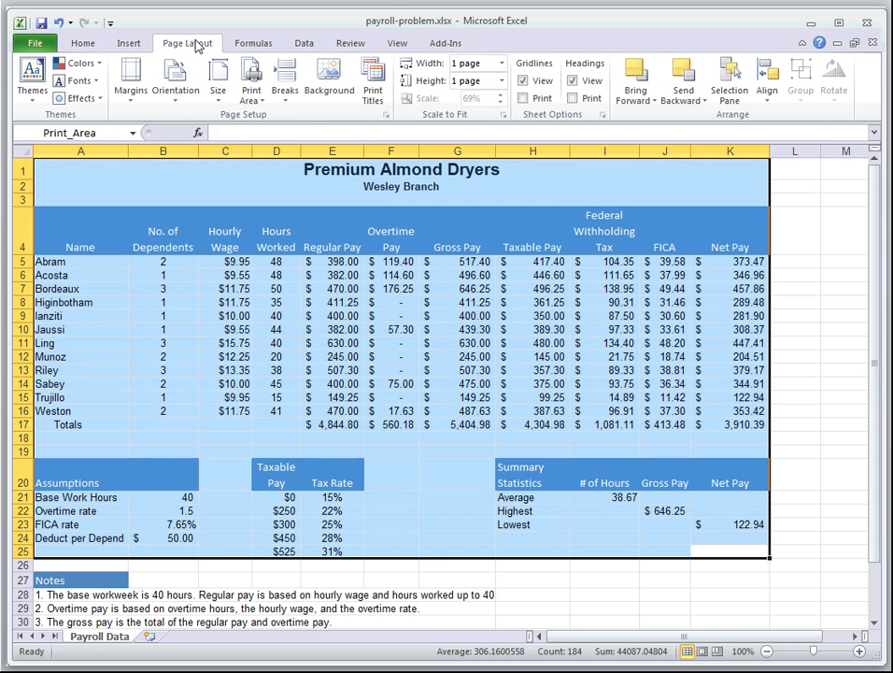
{"action": "left_click", "coordinate": [176, 93]}
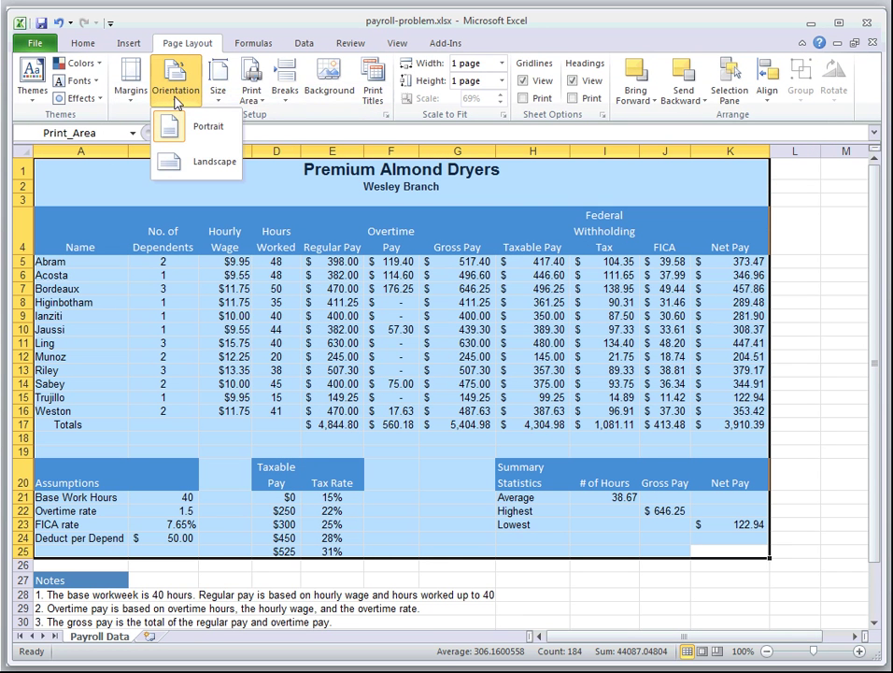
{"action": "left_click", "coordinate": [188, 169]}
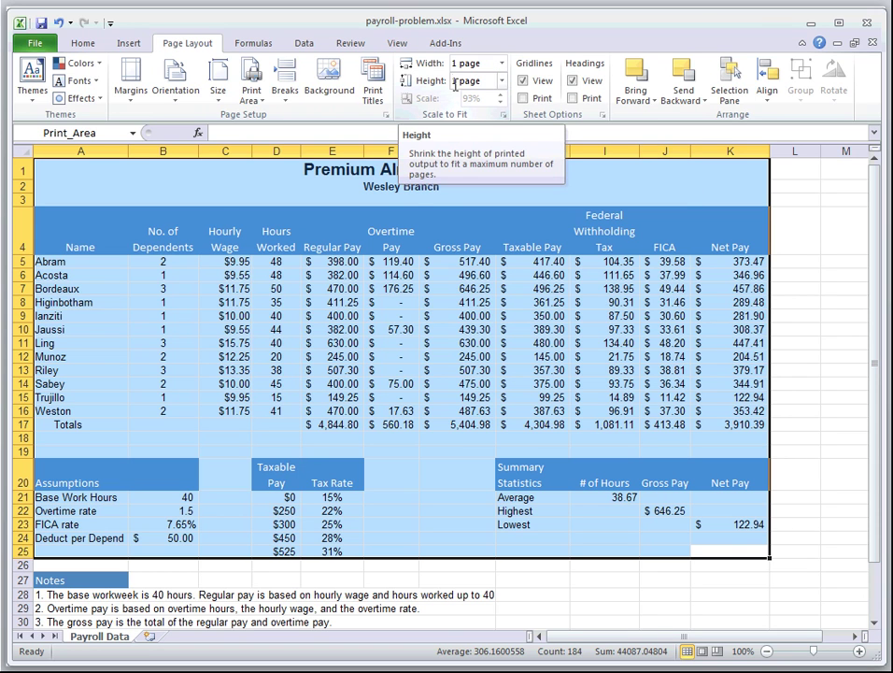
- Set both the width and height of the print scaling to Automatic instead of fitting to one page
{"action": "left_click", "coordinate": [502, 64]}
{"action": "left_click", "coordinate": [487, 79]}
{"action": "left_click", "coordinate": [502, 81]}
{"action": "left_click", "coordinate": [481, 96]}
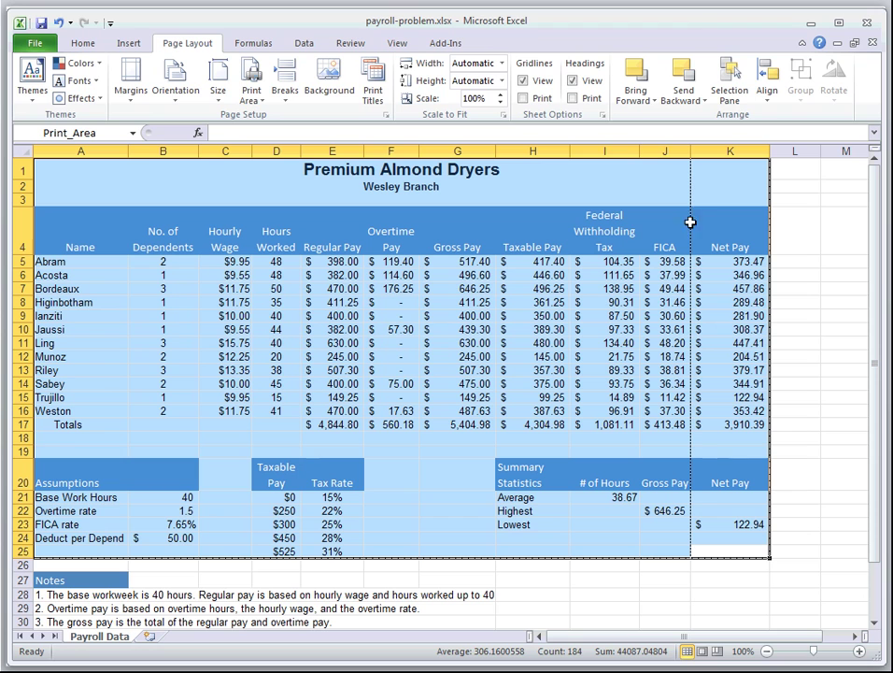
- Reduce the print scale to 90% and preview the printout of the payroll sheet
{"action": "left_click", "coordinate": [502, 105]}
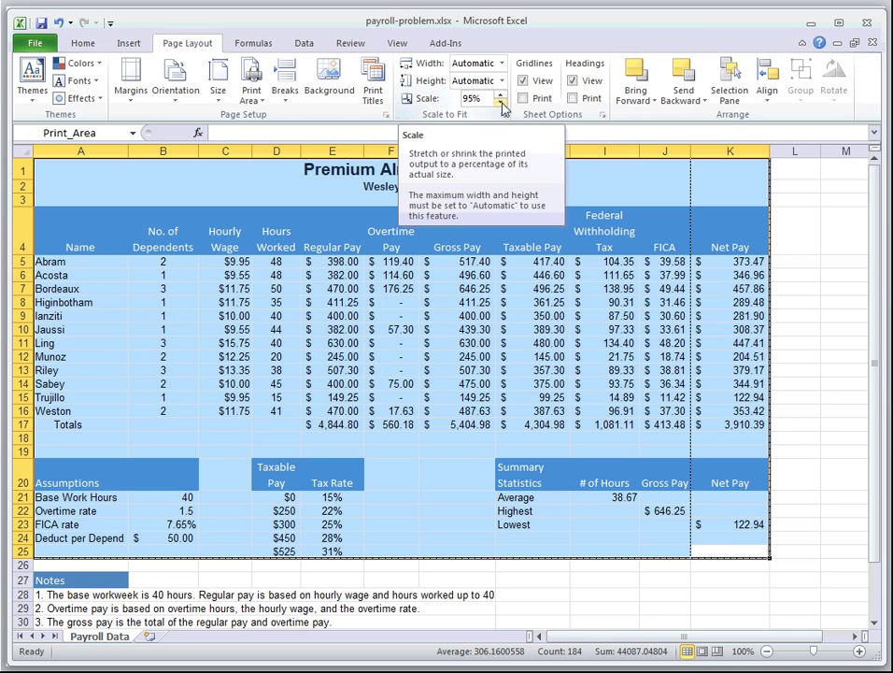
{"action": "left_click", "coordinate": [501, 106]}
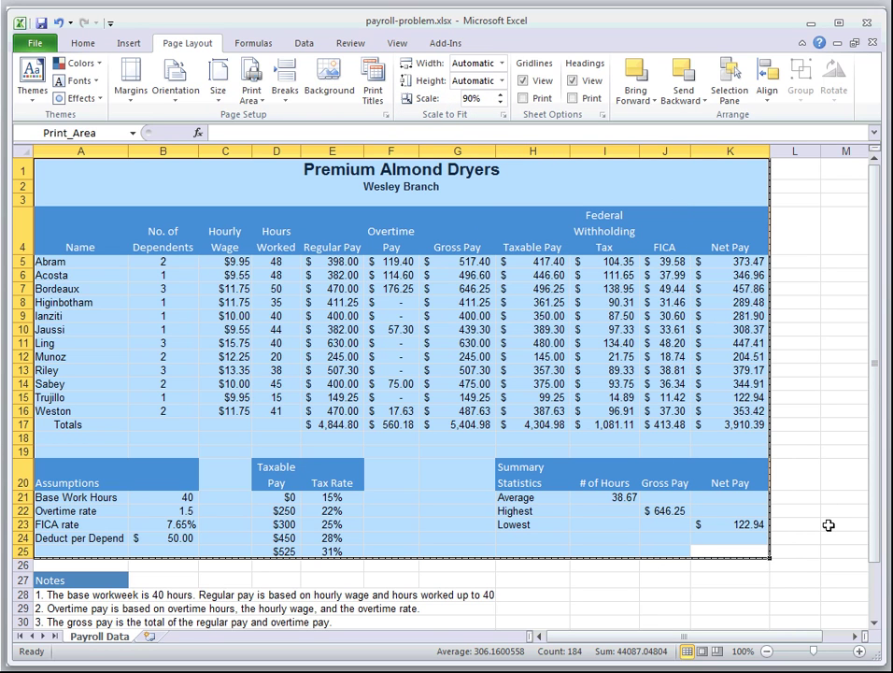
{"action": "left_click", "coordinate": [28, 49]}
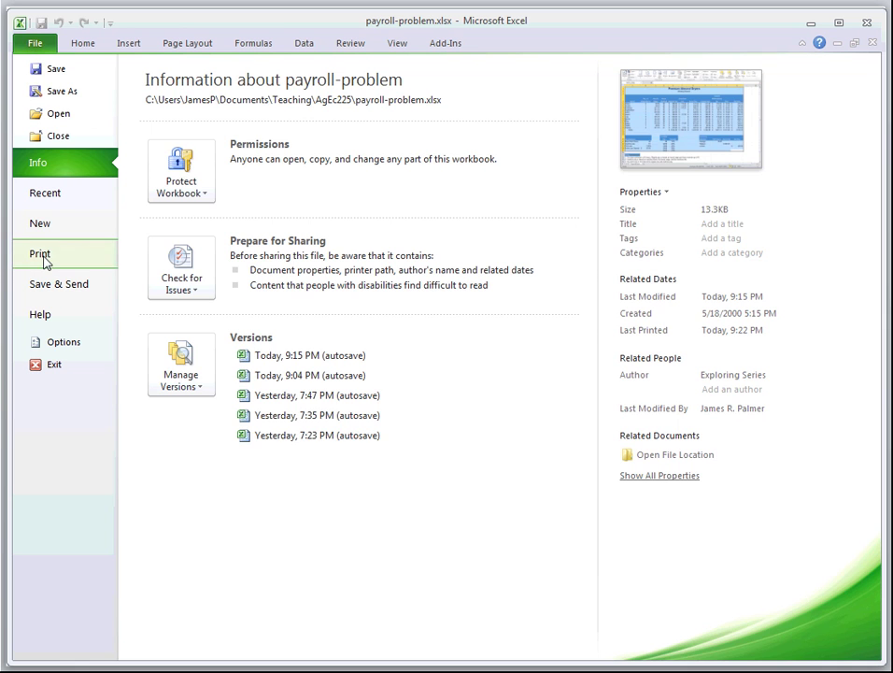
{"action": "left_click", "coordinate": [44, 258]}
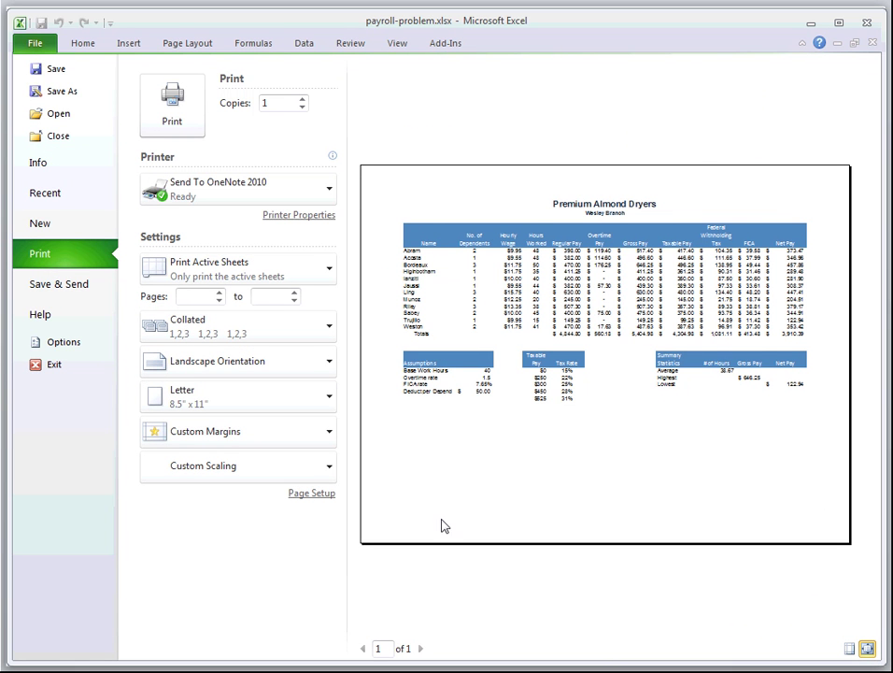